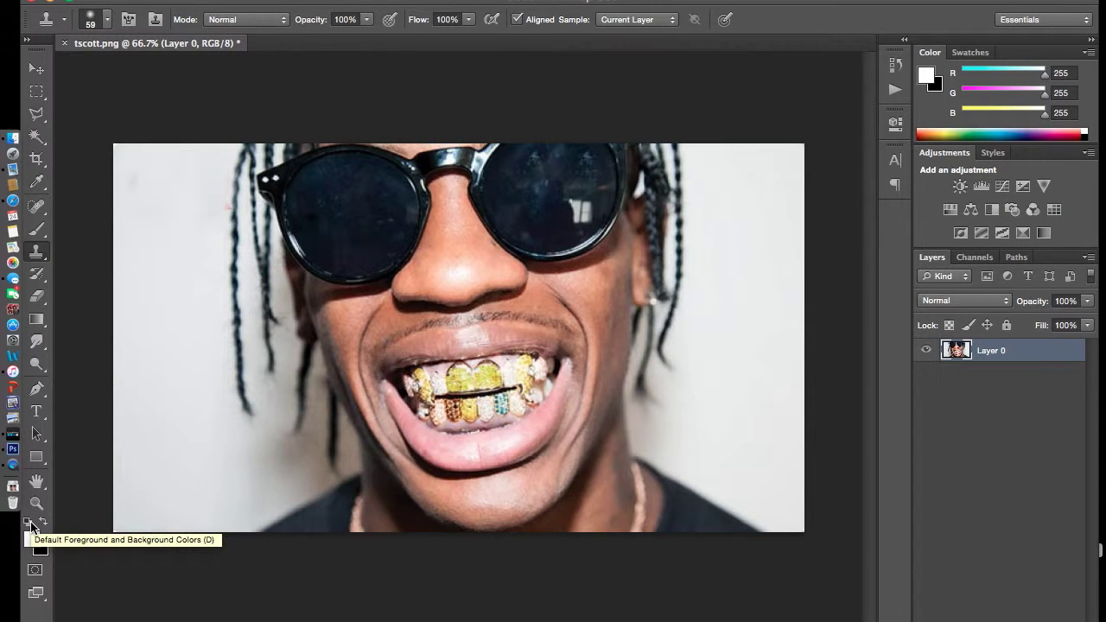
Reset colours to default black and white and trace the shoulder outline from the right shoulder toward the chin.
left_click(37, 388)
key("d")
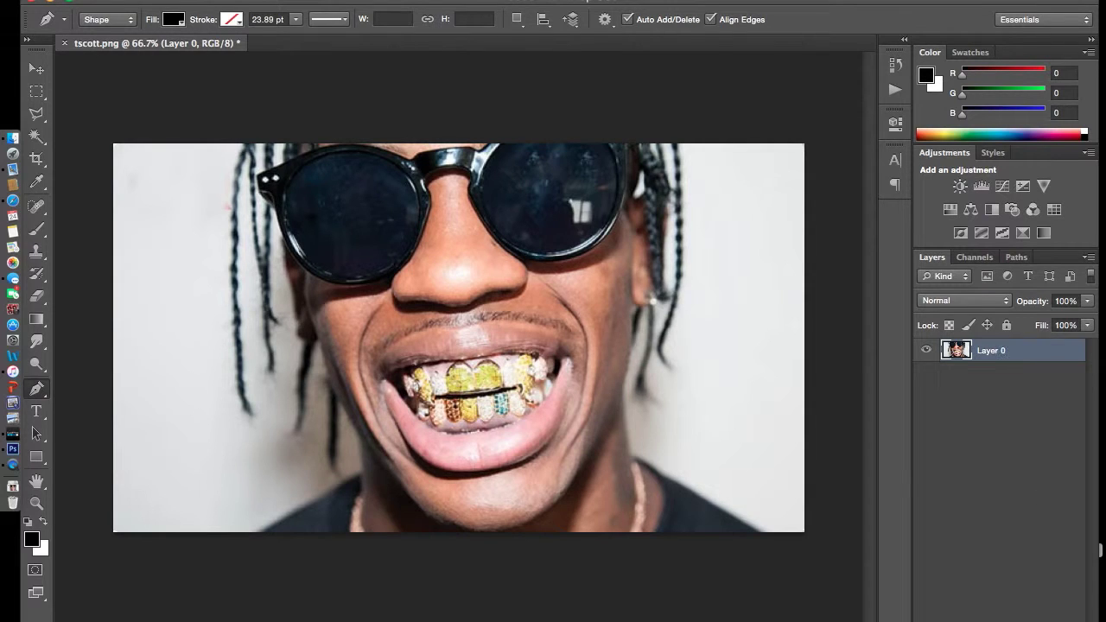
left_click(767, 539)
left_click(731, 517)
left_click(700, 495)
left_click(668, 476)
left_click(646, 462)
left_click(617, 451)
Continue the shoulder outline down the left shoulder and close the shape.
left_click(381, 471)
left_click(368, 473)
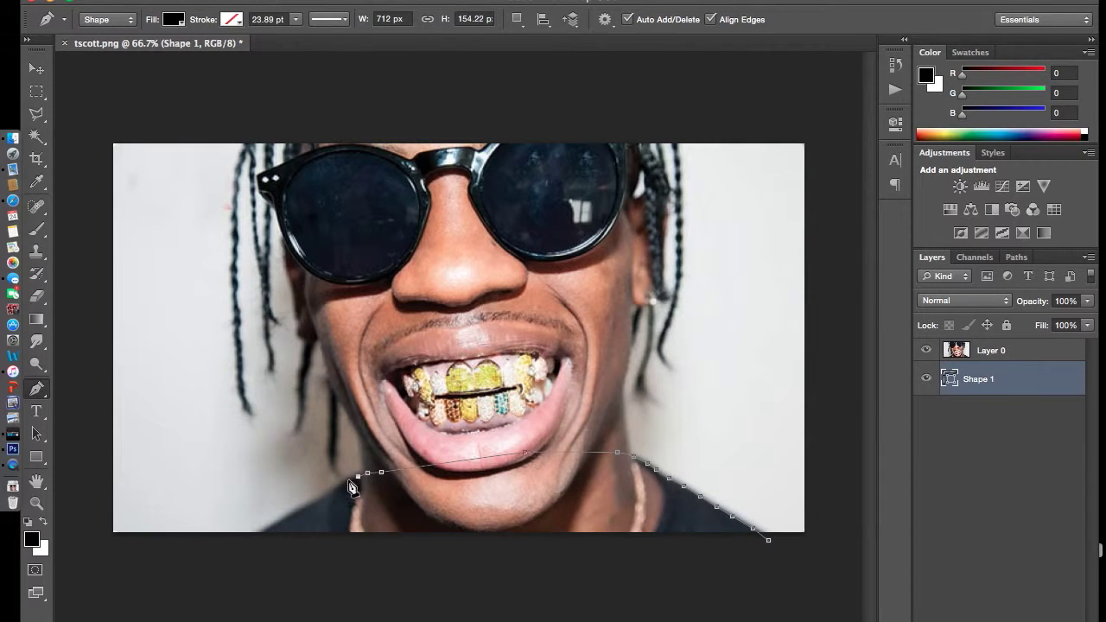
left_click(333, 488)
left_click(303, 507)
left_click(251, 539)
left_click(769, 541)
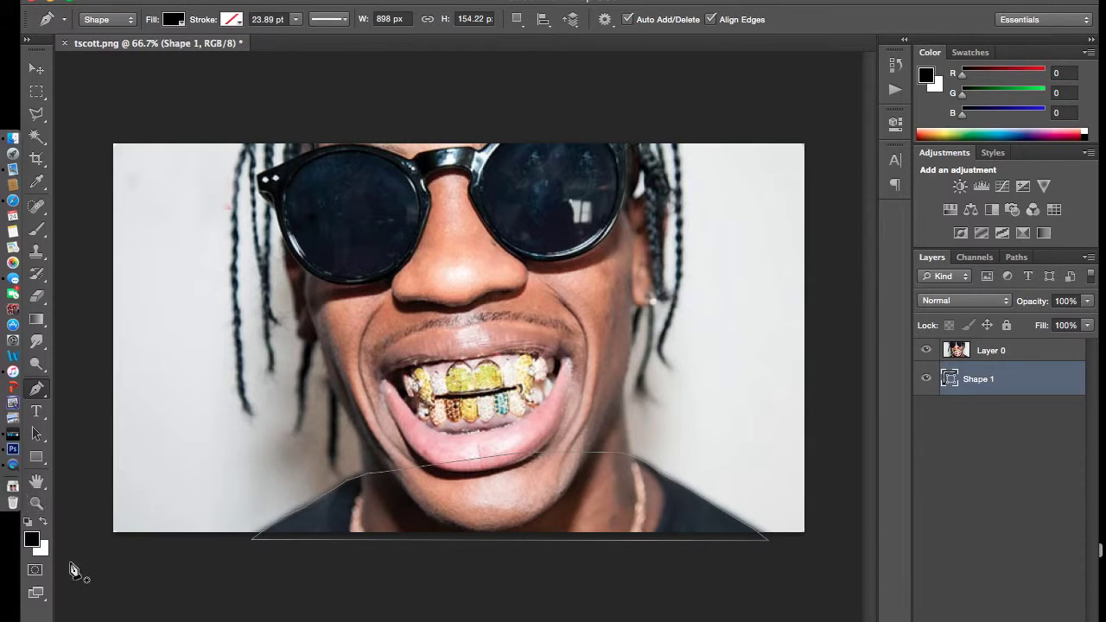
Sample a brown skin tone from the face as foreground colour and begin a new shape at the right jaw.
left_click(32, 540)
left_click(602, 277)
left_click(613, 286)
left_click(615, 291)
left_click(1028, 344)
key("ctrl+shift+alt+n")
left_click(620, 390)
Trace the face outline down the right jaw and along the bottom below the neck.
left_click(624, 418)
left_click(629, 445)
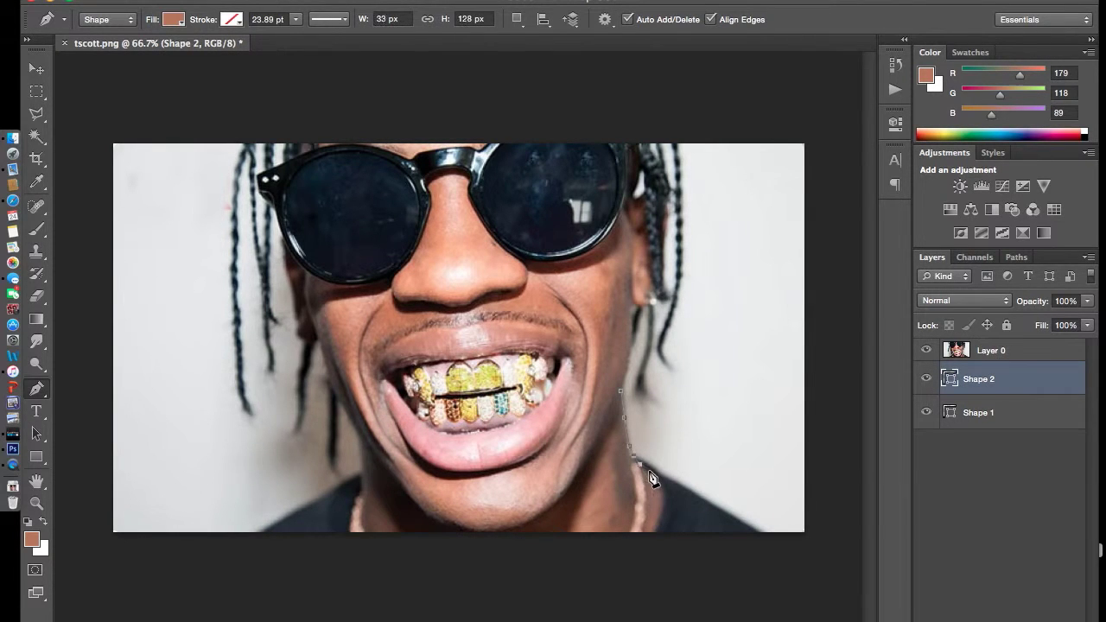
left_click(654, 476)
left_click(659, 483)
left_click(663, 502)
left_click(626, 551)
left_click(580, 559)
left_click(552, 562)
left_click(480, 561)
left_click(427, 561)
left_click(380, 546)
Continue the outline up the left jaw and left cheek.
left_click(361, 527)
left_click(360, 508)
left_click(360, 482)
left_click(362, 463)
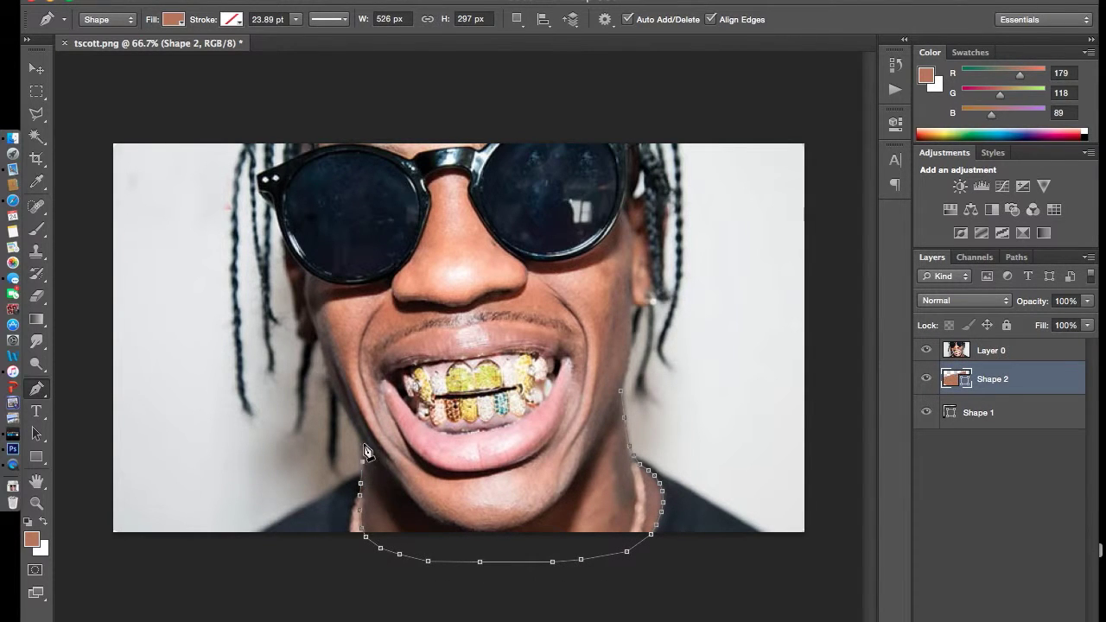
left_click(342, 407)
left_click(335, 393)
left_click(327, 374)
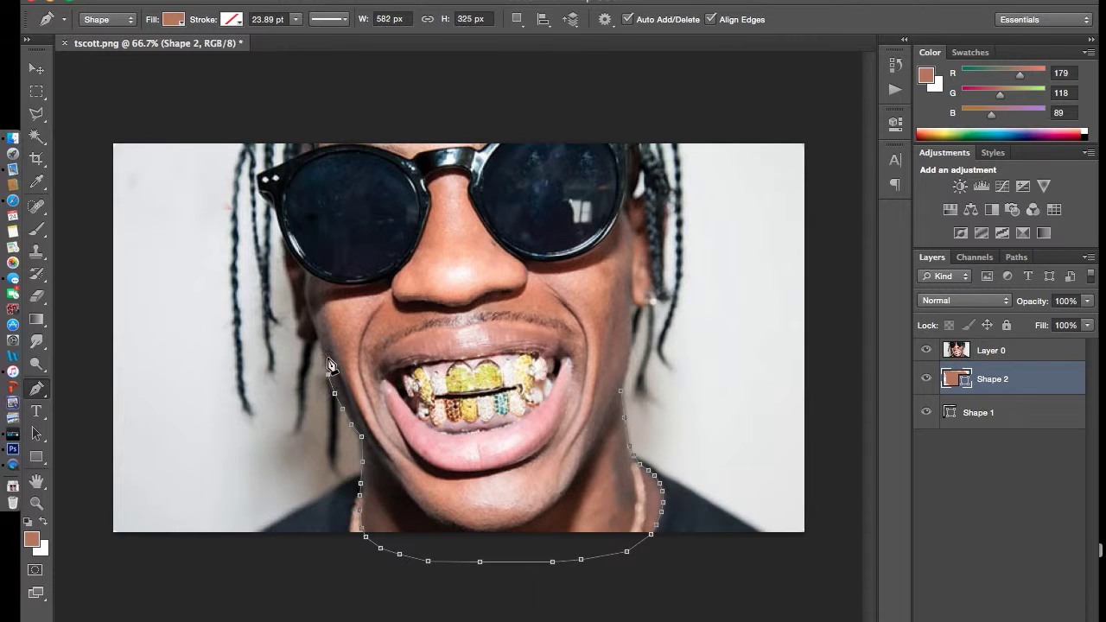
left_click(318, 343)
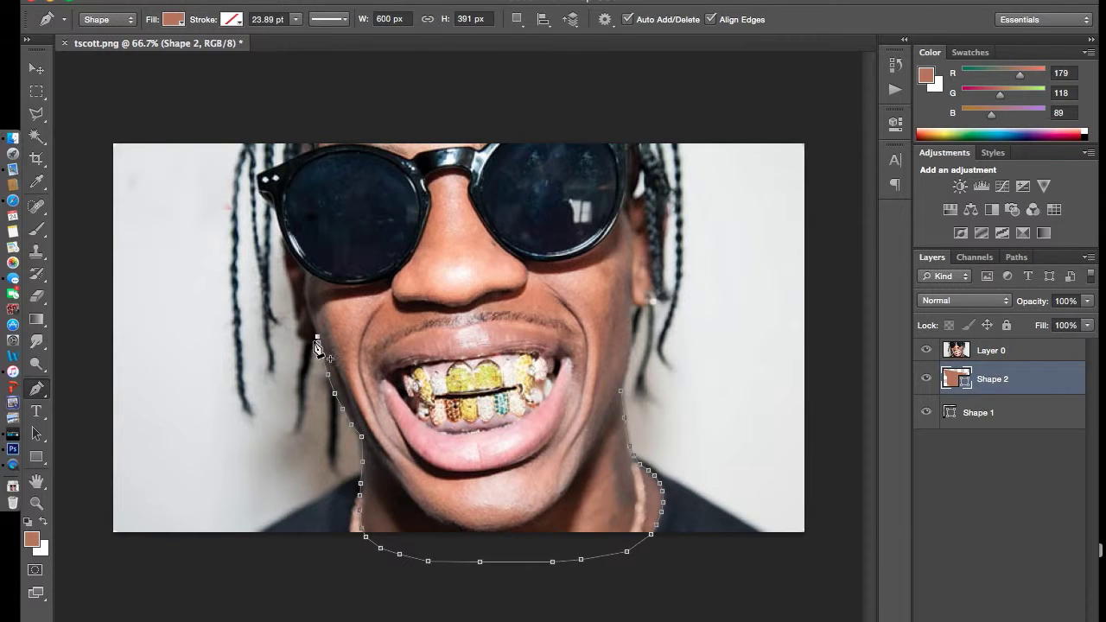
left_click(309, 342)
left_click(304, 340)
left_click(295, 297)
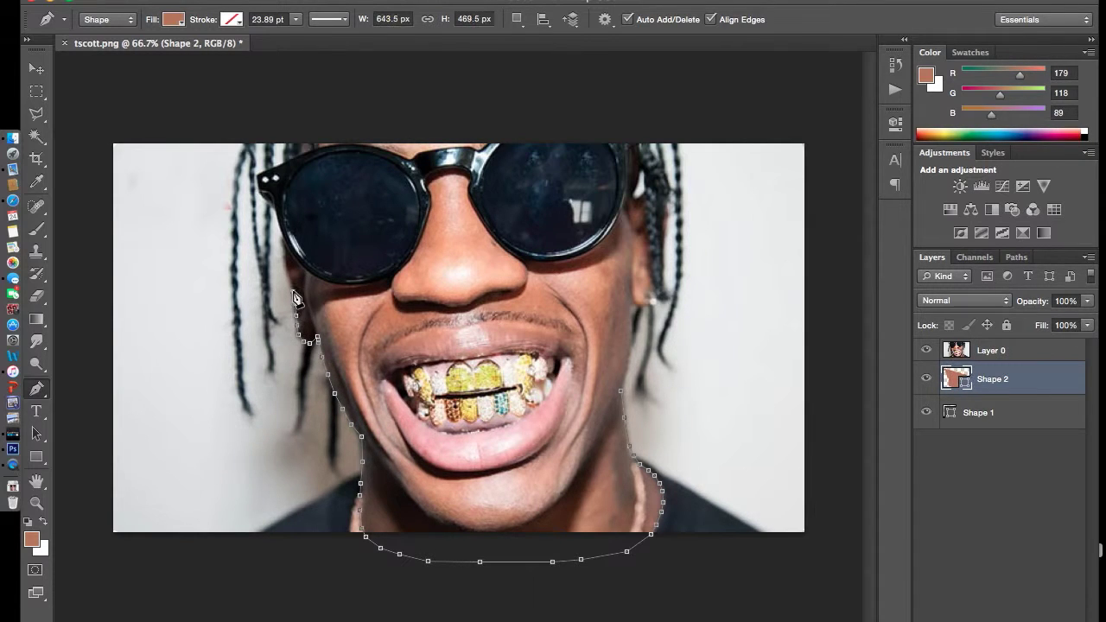
Extend the outline up beside the glasses and above them.
scroll(458, 335, "up", 3)
left_click(132, 233)
left_click(125, 199)
left_click(122, 168)
scroll(134, 138, "up", 2)
left_click(129, 220)
left_click(138, 170)
left_click(144, 126)
left_click(155, 105)
Carry the outline over the top and down the right side, then check it with the photo hidden.
left_click(797, 90)
left_click(810, 128)
left_click(810, 175)
scroll(801, 221, "right", 5)
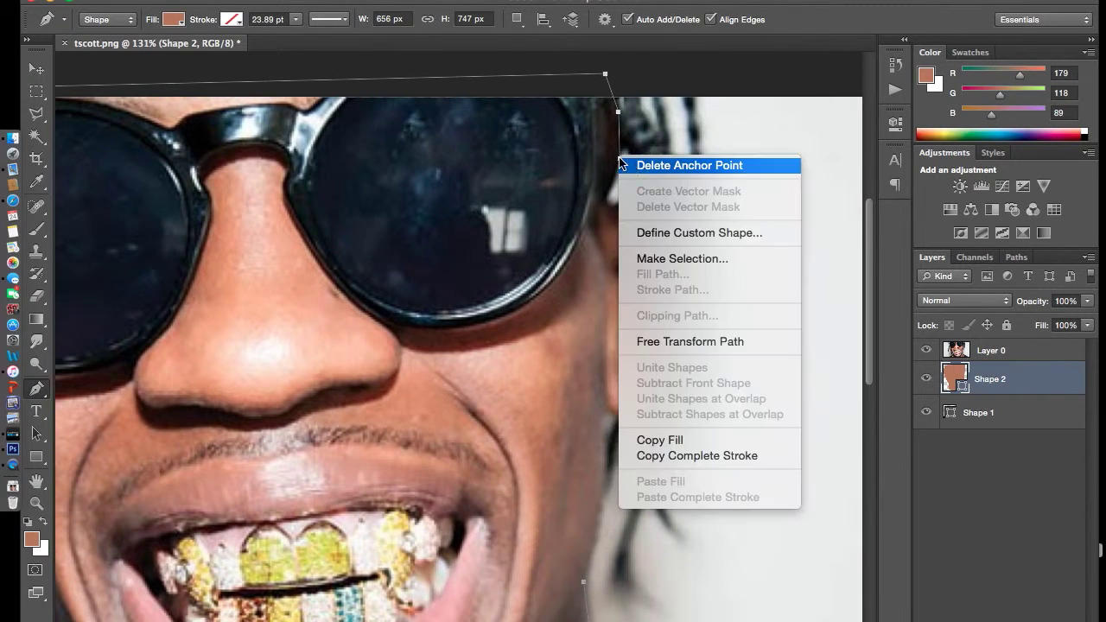
left_click(623, 150)
left_click(925, 351)
left_click(925, 350)
left_click(983, 416)
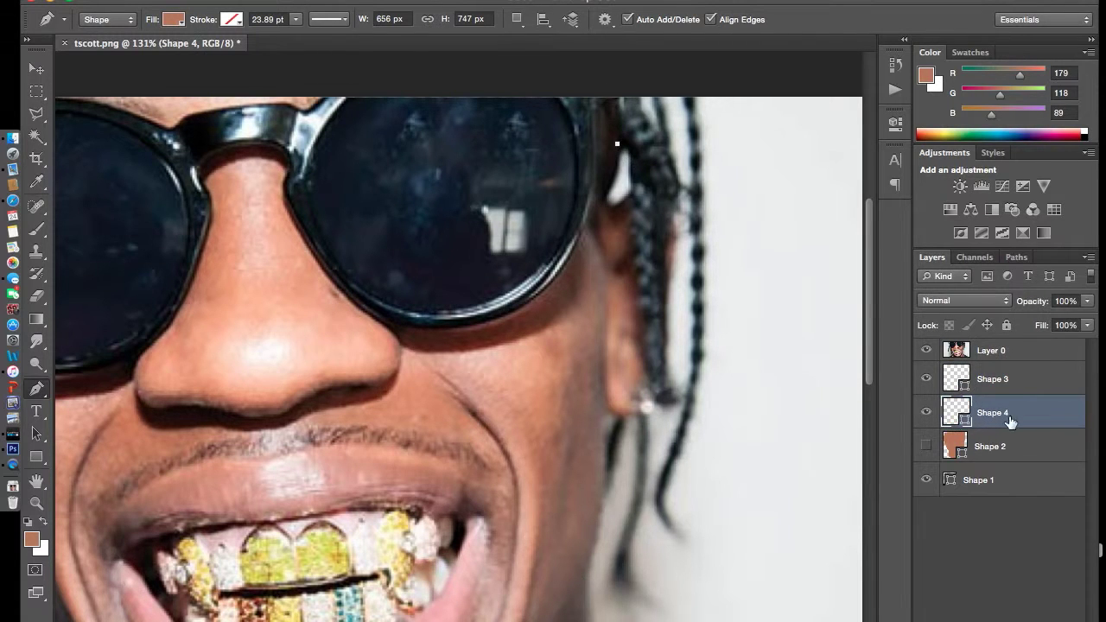
Delete the Shape 2 face layer and start a new head outline down the right jaw.
left_click_drag(1006, 418, 1071, 613)
scroll(622, 333, "down", 5)
scroll(619, 294, "down", 2)
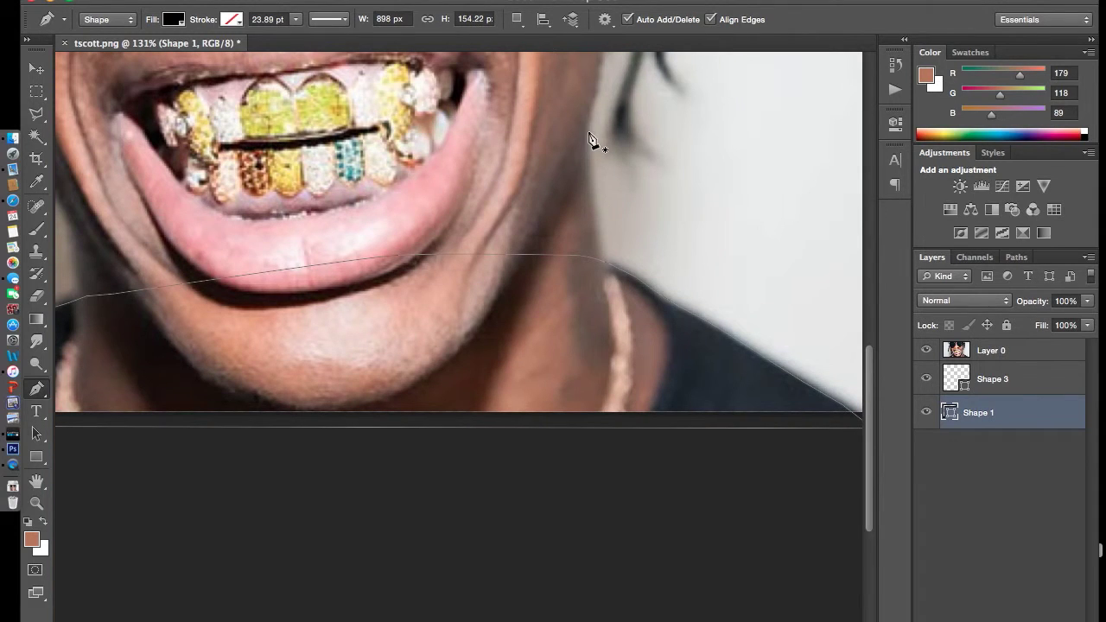
left_click(587, 123)
left_click(590, 161)
left_click(593, 201)
left_click(596, 232)
left_click(598, 253)
Extend the head outline down the neck, across below the chin and up the left jaw.
left_click(619, 277)
left_click(650, 303)
left_click(666, 331)
left_click(670, 351)
left_click(652, 406)
left_click(636, 418)
left_click(453, 447)
left_click(181, 444)
left_click(134, 438)
left_click(99, 418)
left_click(85, 412)
left_click(72, 376)
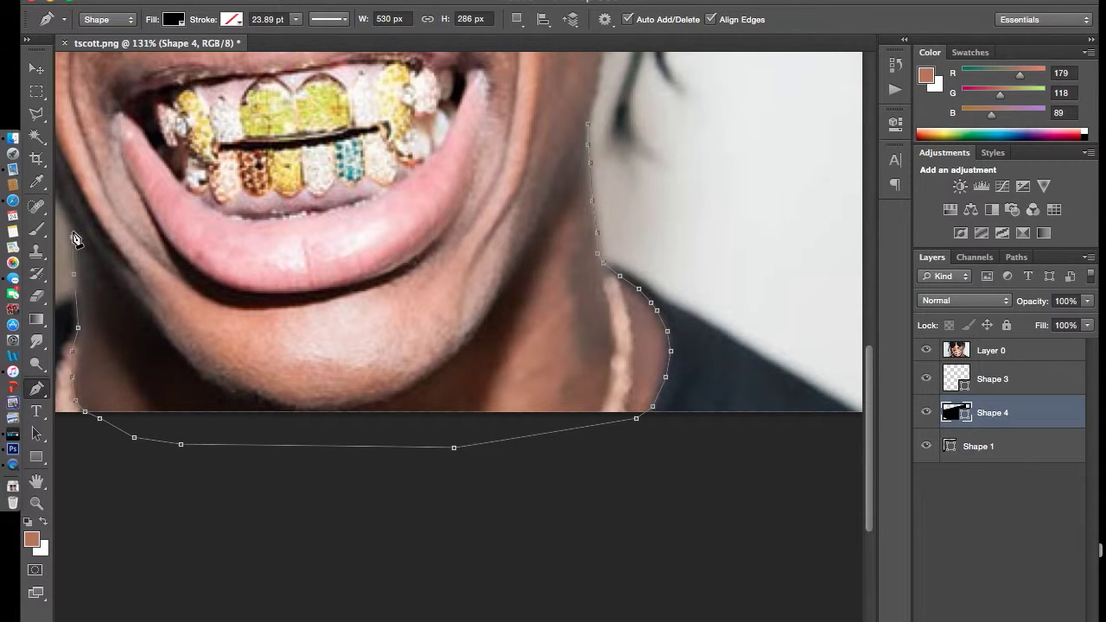
Add anchor points further up the left jaw and left side of the head.
left_click_drag(75, 245, 206, 355)
left_click(202, 326)
left_click(191, 308)
left_click(170, 275)
left_click(152, 250)
left_click(143, 218)
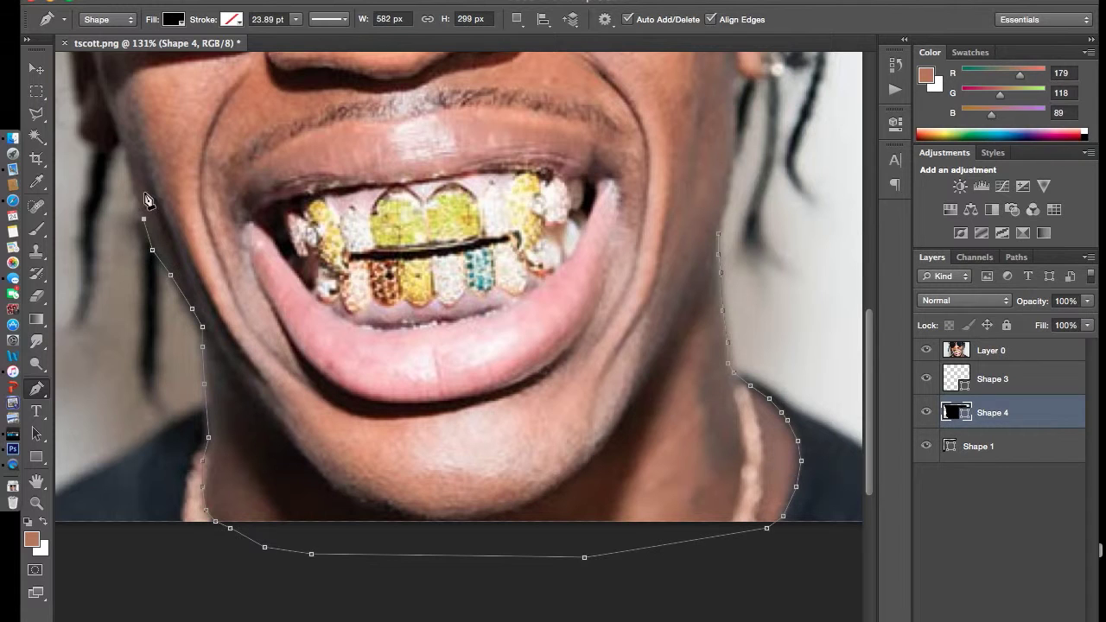
scroll(147, 201, "right", 3)
left_click(69, 185)
scroll(156, 207, "up", 4)
scroll(156, 207, "left", 4)
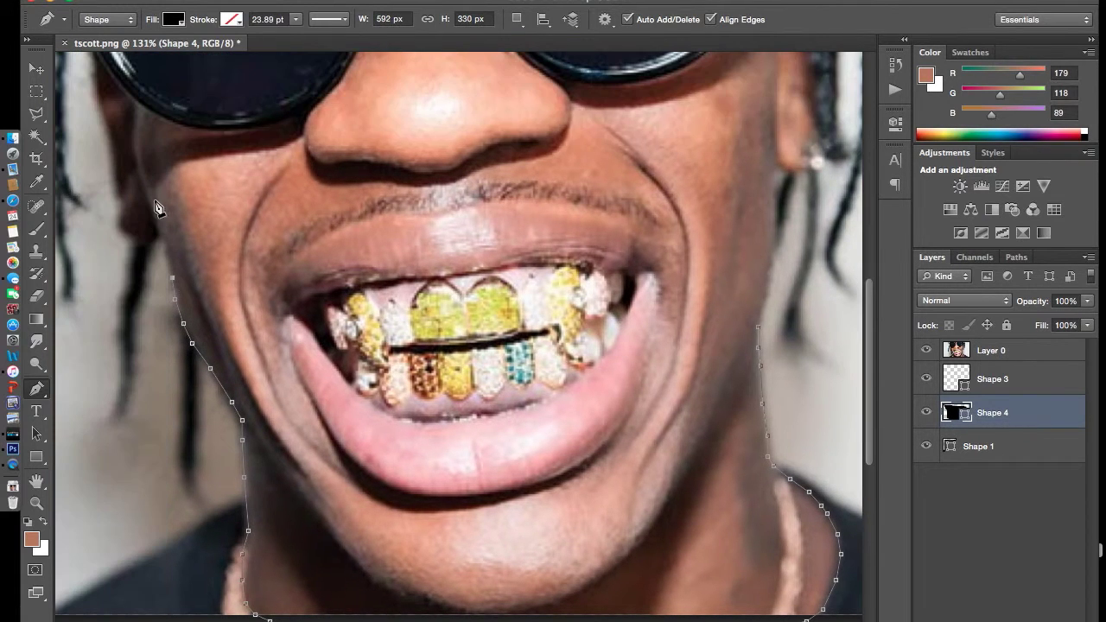
Continue the outline up the left cheek toward the glasses.
left_click(161, 242)
left_click(147, 242)
left_click(136, 242)
left_click(120, 220)
left_click(116, 153)
left_click(110, 128)
left_click(96, 78)
left_click(97, 59)
Trace around the glasses, across above them, and down the right braid.
scroll(119, 339, "up", 5)
left_click(105, 328)
left_click(112, 292)
left_click(124, 250)
left_click(142, 231)
left_click(742, 212)
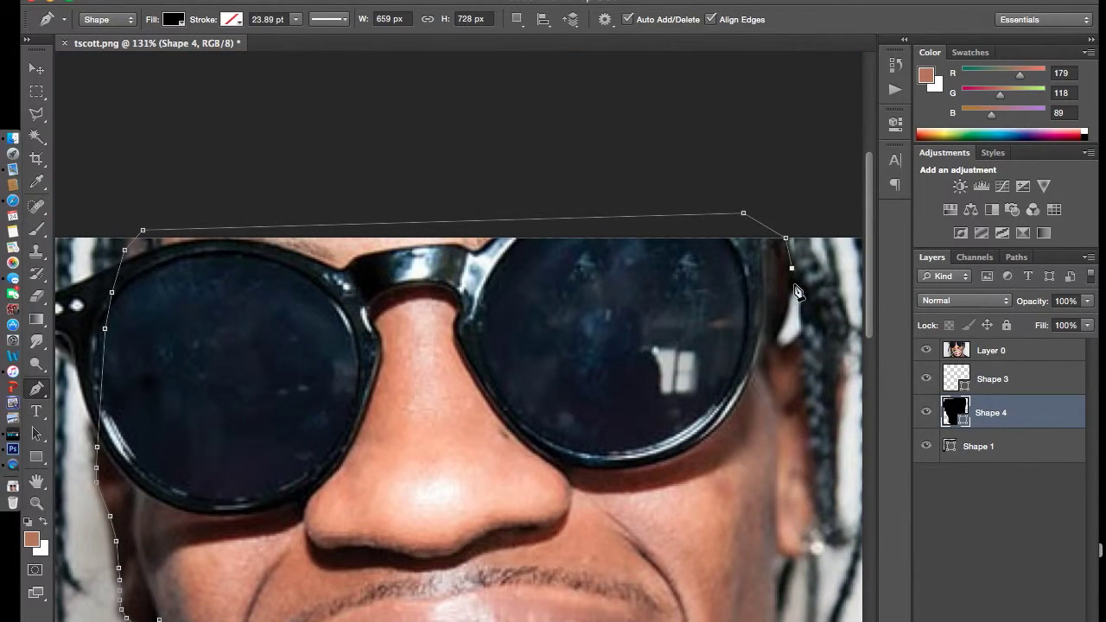
left_click(804, 321)
left_click(820, 335)
left_click(837, 337)
left_click(830, 493)
left_click(827, 514)
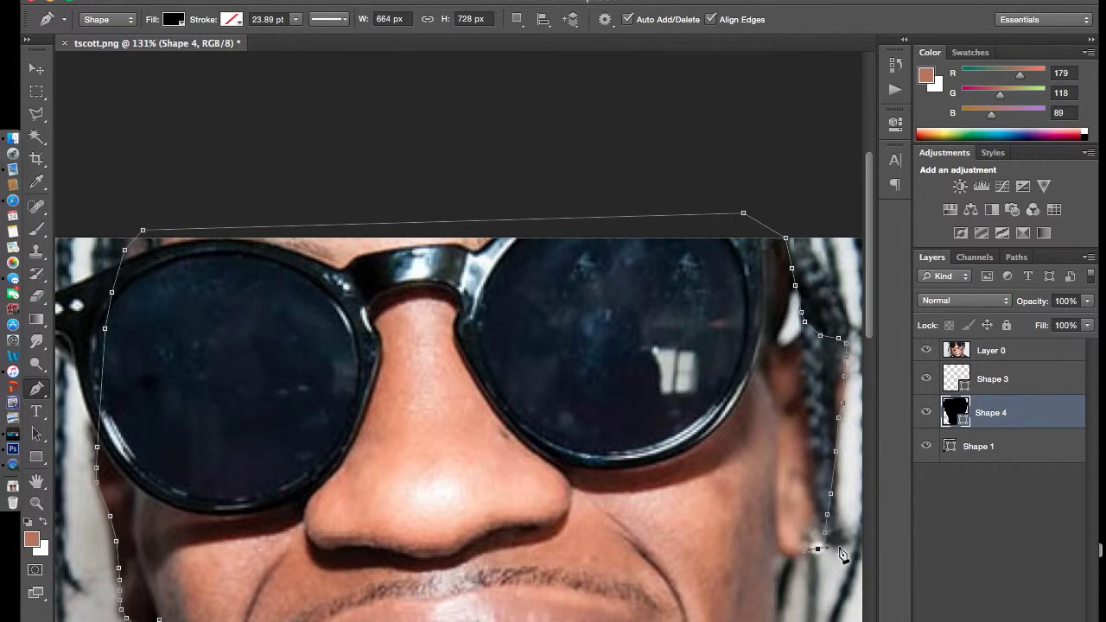
Pan to the mouth area, reset colours to default black and white, and step back one change.
left_click_drag(777, 592, 796, 337)
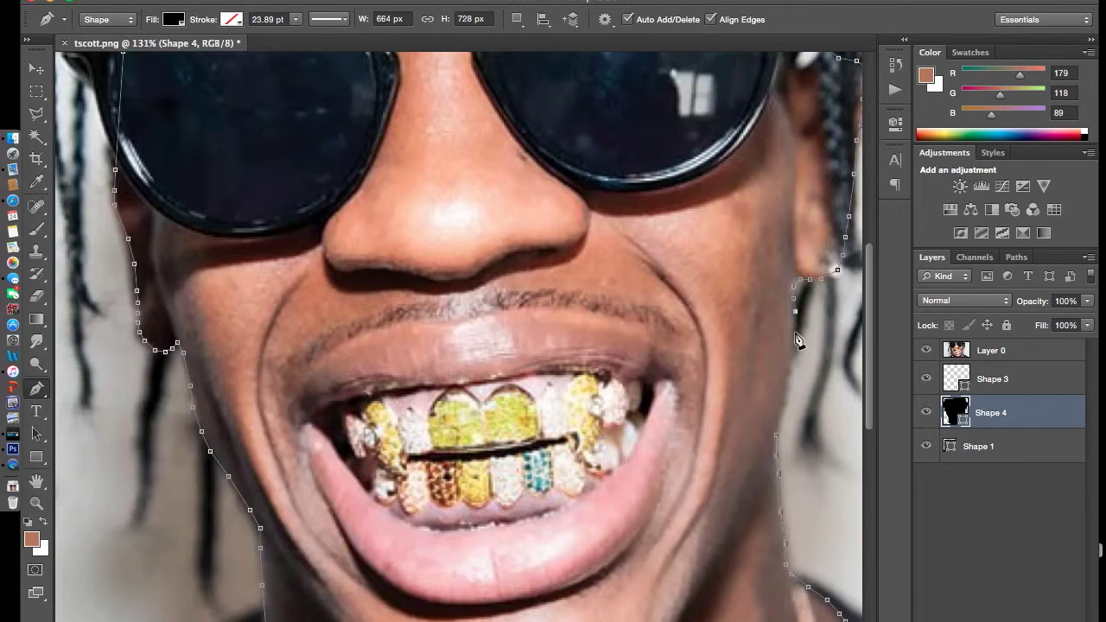
scroll(780, 444, "up", 5)
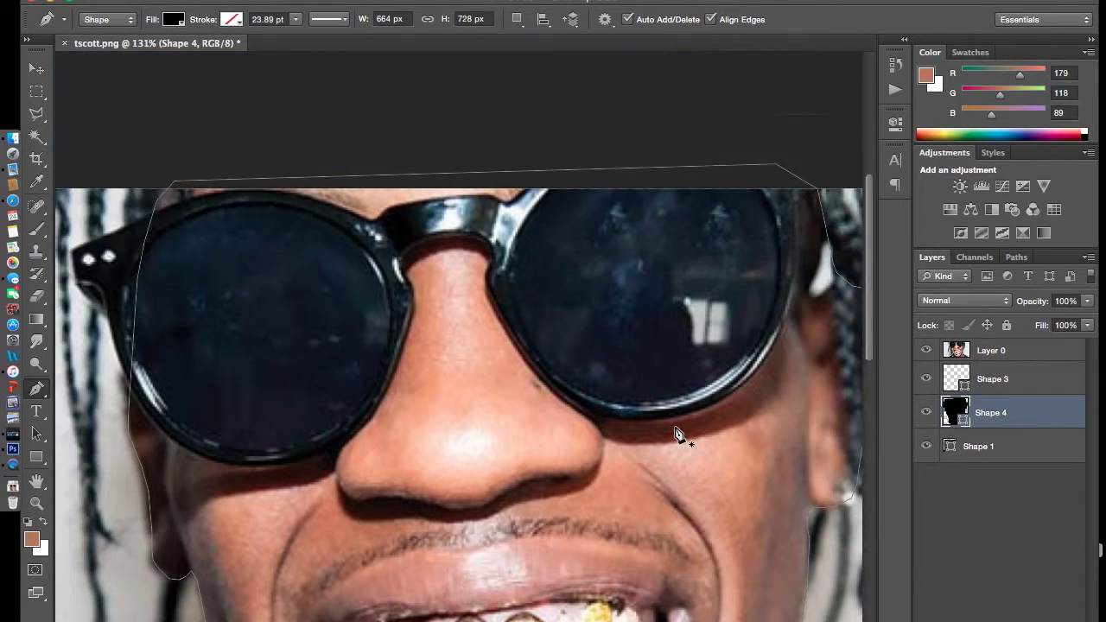
scroll(682, 437, "down", 3)
scroll(682, 440, "up", 3)
scroll(679, 439, "down", 5)
scroll(679, 439, "up", 5)
scroll(679, 440, "right", 3)
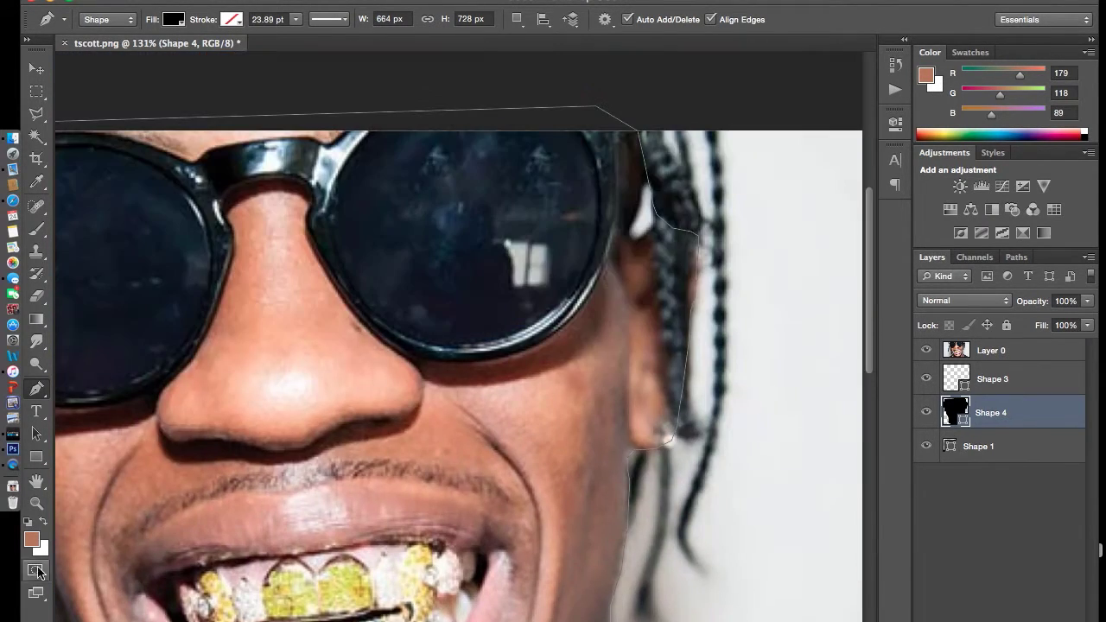
key("d")
key("ctrl+alt+z")
Give Shape 4 a Color Overlay using a brown skin tone sampled from the face.
double_click(1040, 414)
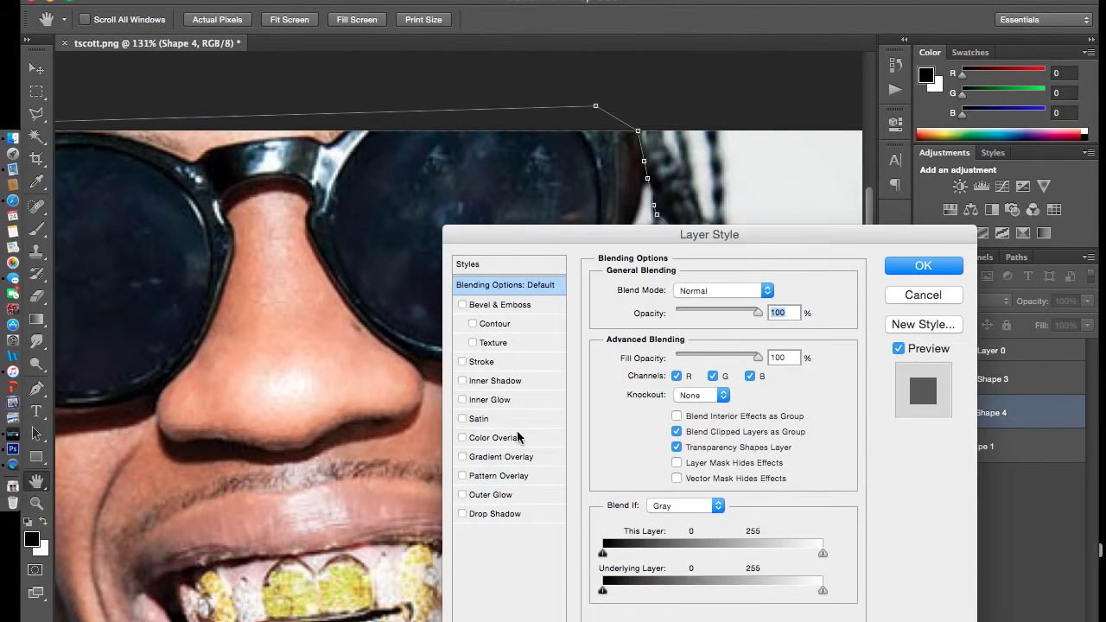
left_click(494, 437)
left_click(774, 290)
left_click(322, 292)
left_click(592, 388)
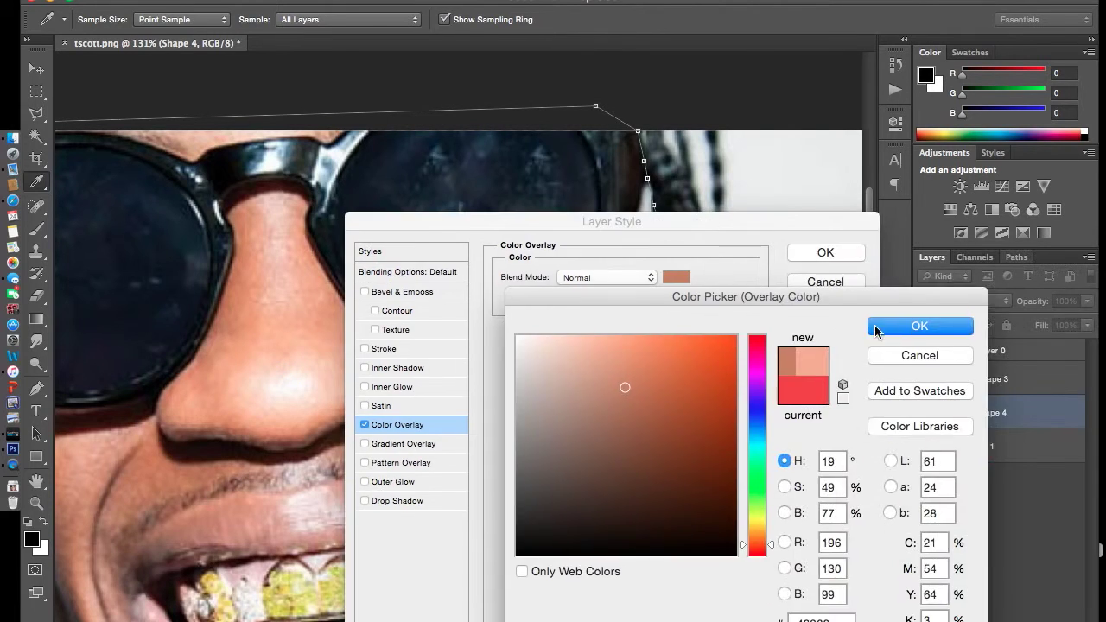
left_click(915, 323)
left_click(812, 253)
left_click(926, 350)
Darken the overlay colour by lowering lightness L from 59 to 55, then show the photo again.
double_click(1041, 418)
left_click(397, 424)
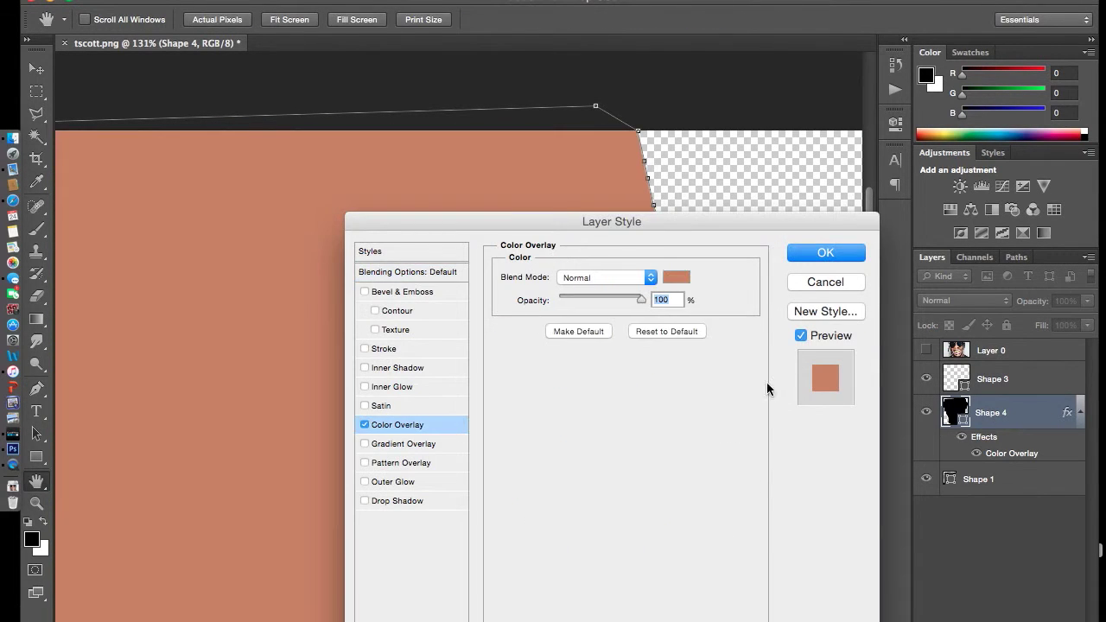
left_click(676, 278)
left_click(890, 461)
left_click_drag(767, 431, 759, 468)
left_click(909, 326)
left_click(825, 252)
key("p")
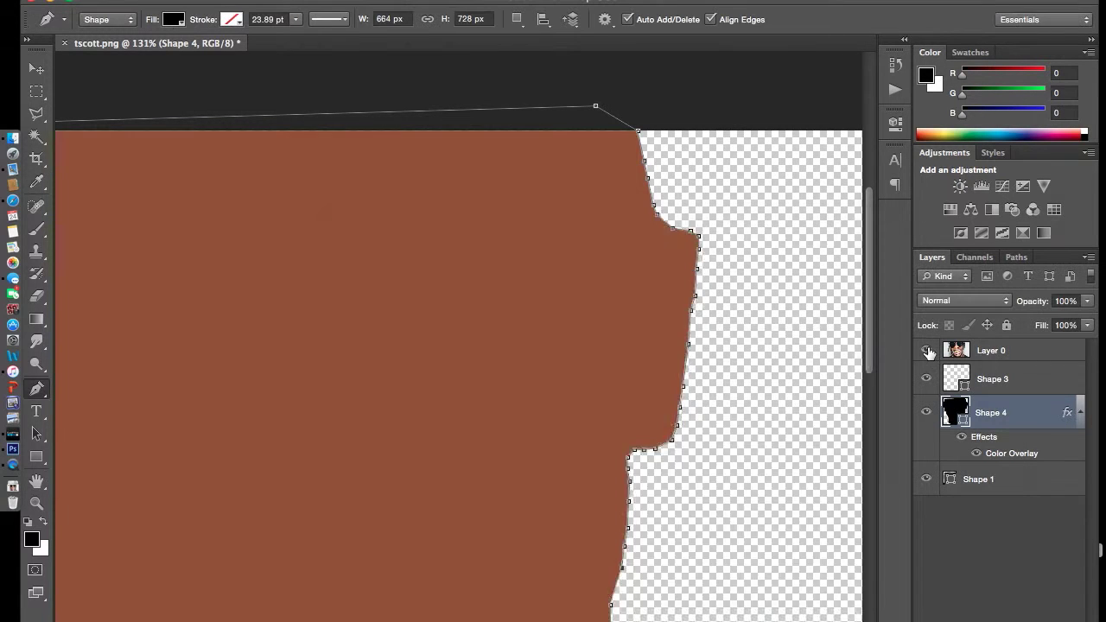
left_click(926, 350)
scroll(568, 395, "down", 5)
scroll(568, 394, "up", 5)
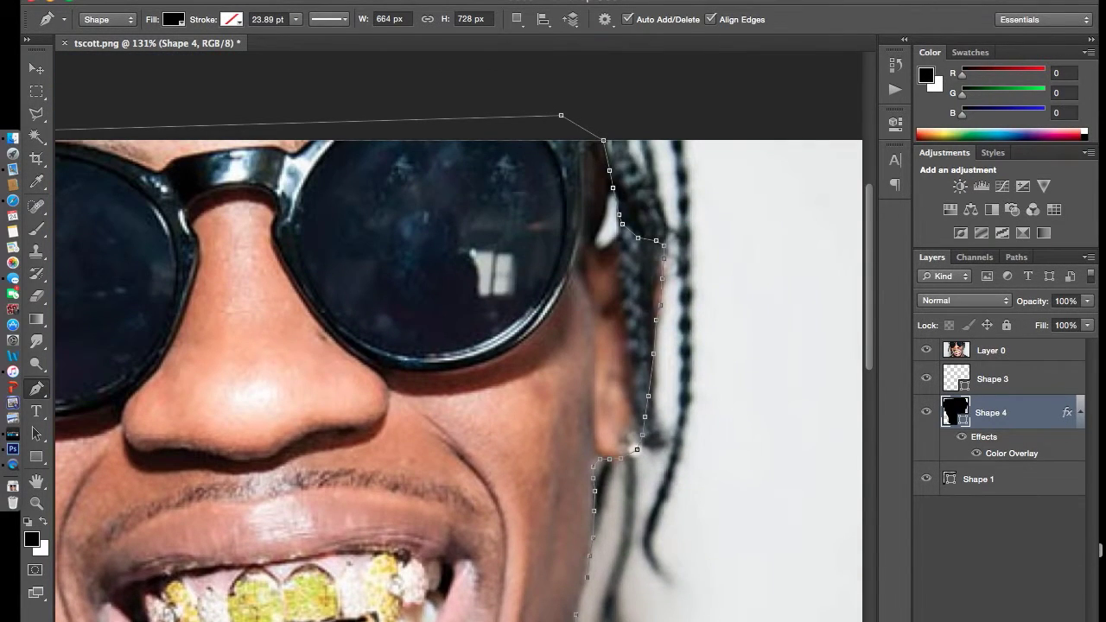
Start a new shape layer and trace down the left edge of the braid beside the glasses.
key("ctrl+shift+alt+n")
scroll(406, 285, "left", 3)
left_click(654, 127)
left_click(649, 149)
left_click(657, 164)
left_click(667, 185)
left_click(669, 206)
left_click(670, 238)
left_click(672, 287)
left_click(674, 321)
Carry that braid outline across its bottom, back up its right edge, and close it.
left_click(680, 346)
left_click(685, 399)
left_click(705, 446)
left_click(719, 447)
left_click(707, 356)
left_click(709, 324)
left_click(708, 294)
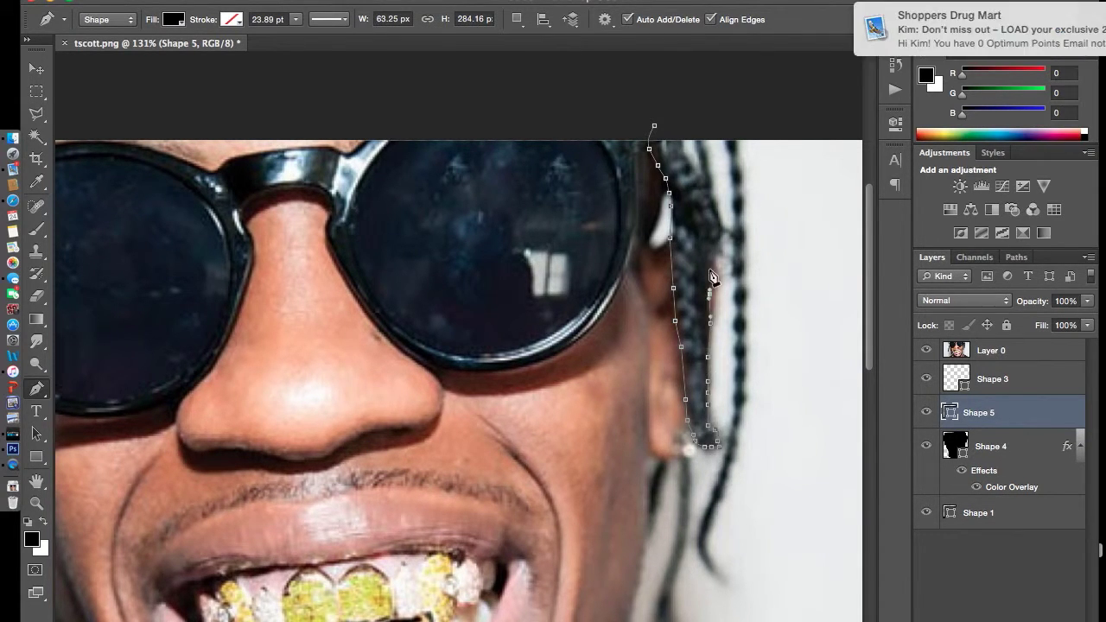
left_click(710, 268)
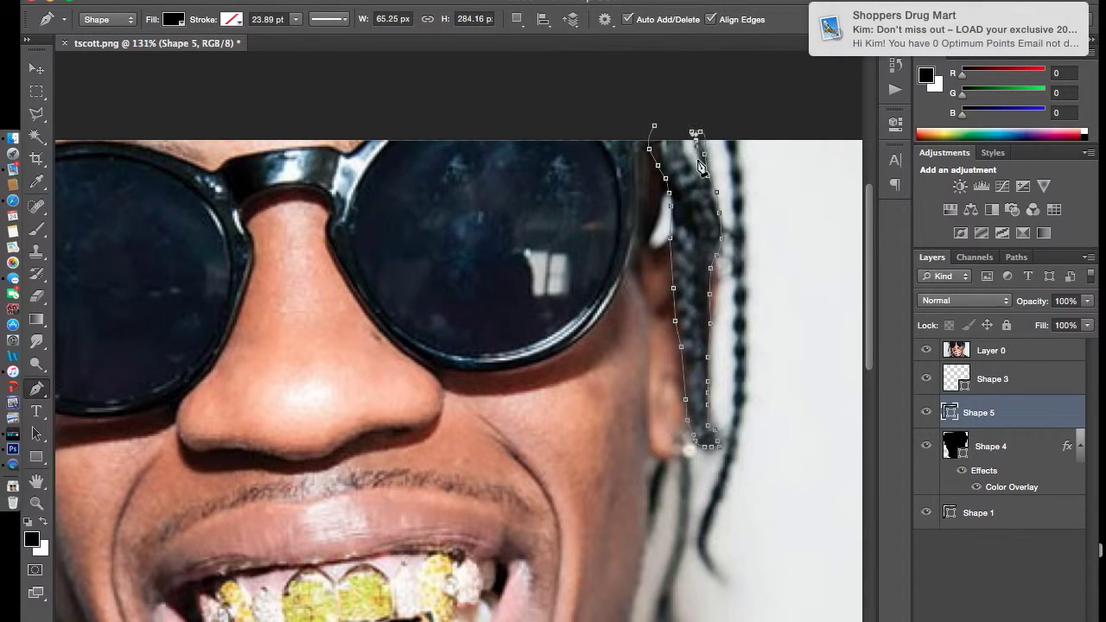
left_click(695, 134)
left_click(724, 137)
Outline the next right-side braid from its top down to its bottom tip.
left_click(734, 131)
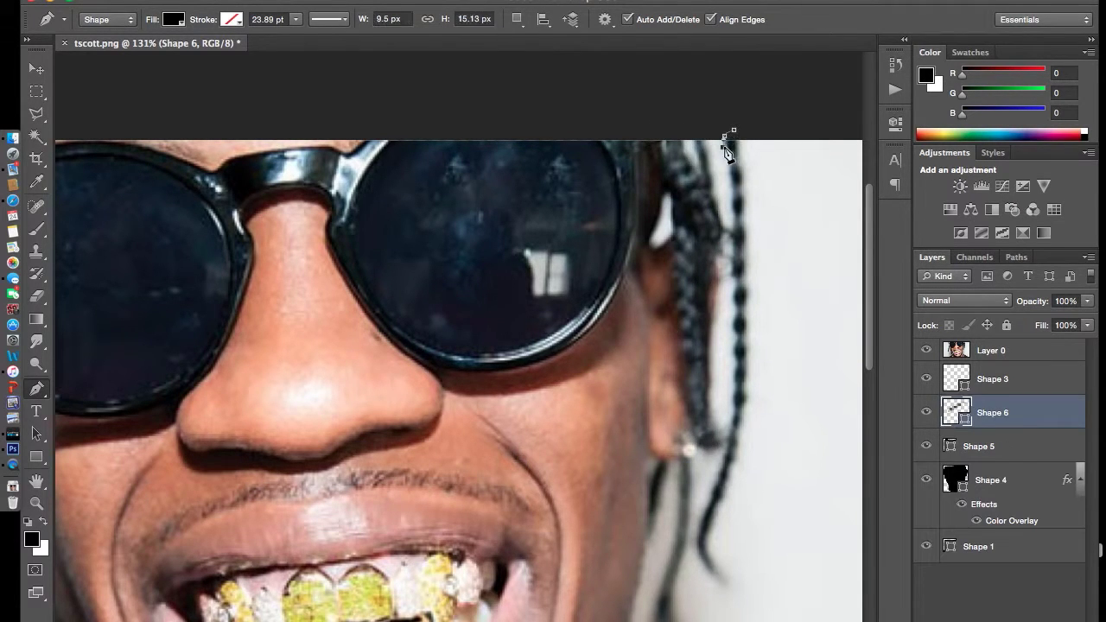
left_click(730, 169)
left_click(733, 207)
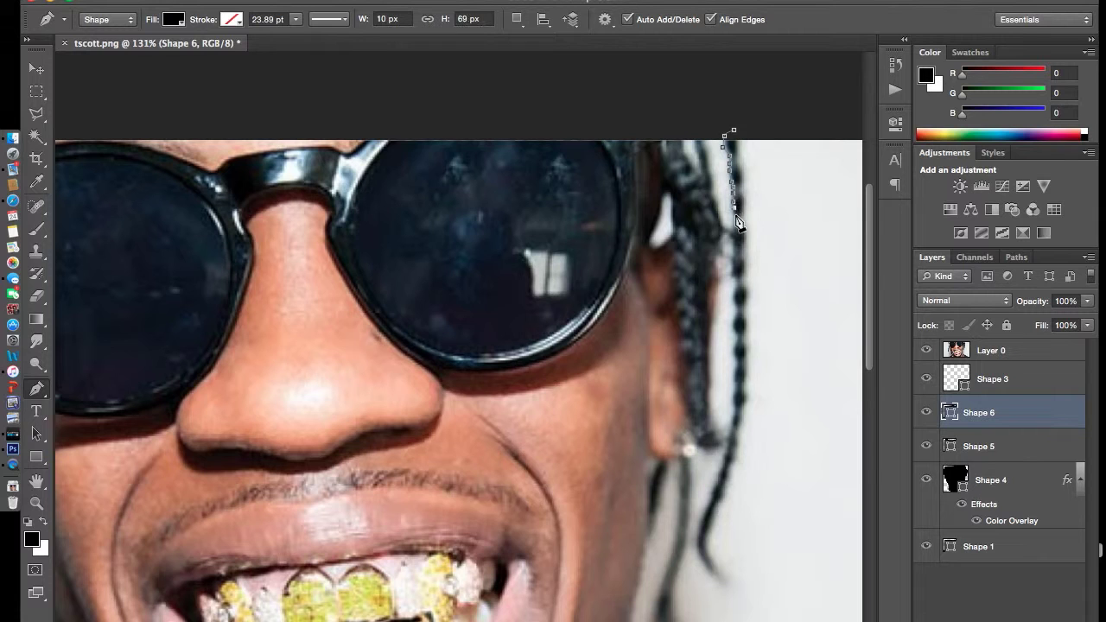
left_click(735, 249)
left_click(734, 278)
left_click(736, 321)
left_click(734, 358)
left_click(735, 389)
left_click(702, 520)
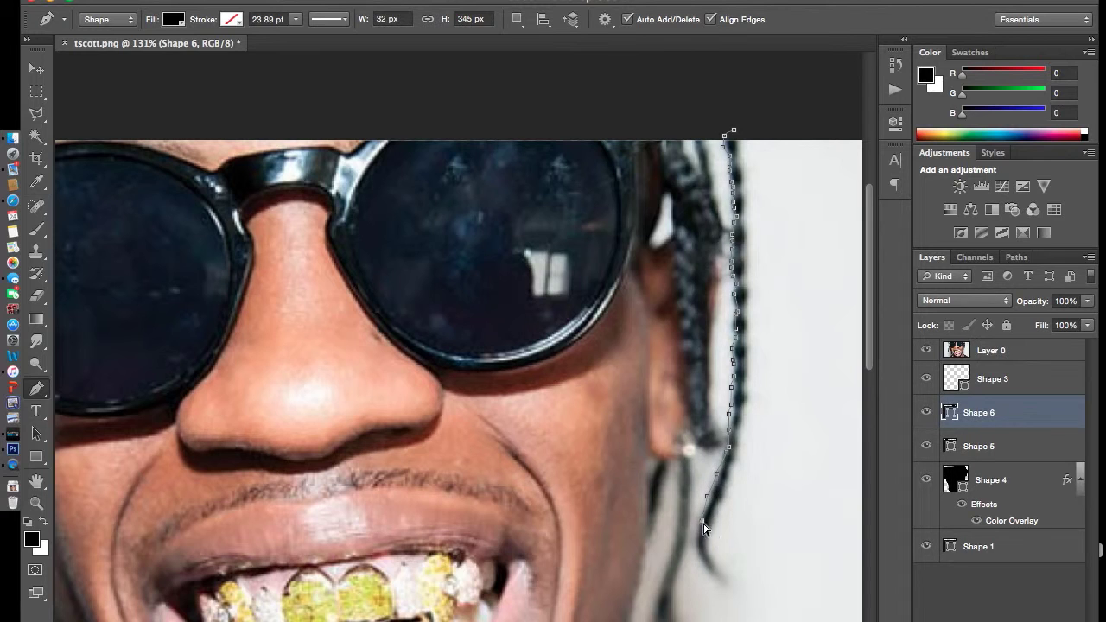
left_click(707, 567)
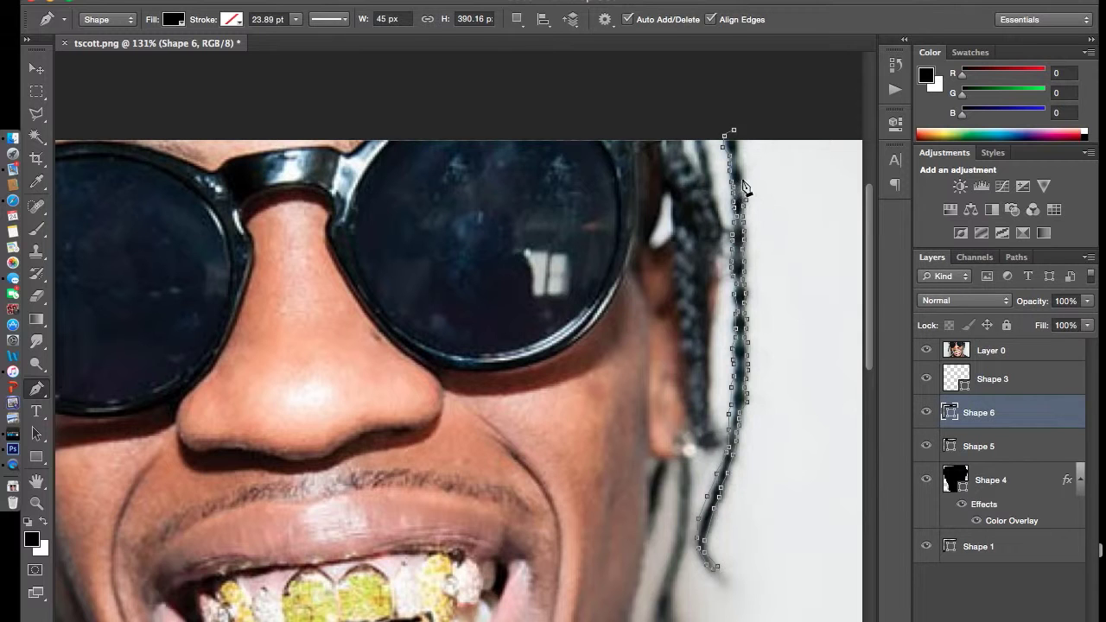
scroll(741, 251, "down", 3)
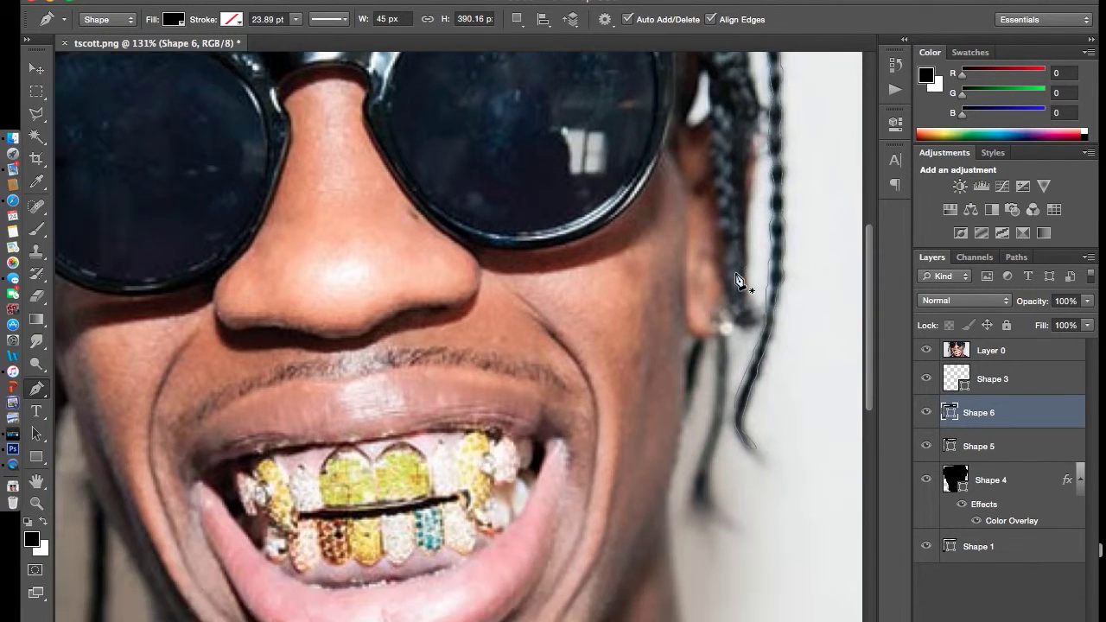
Above Shape 1, start a new shape layer and outline the braid hanging below the ear.
scroll(740, 280, "left", 3)
scroll(736, 320, "right", 3)
left_click(978, 546)
key("ctrl+shift+alt+n")
left_click(670, 371)
left_click(673, 406)
left_click(669, 455)
left_click(661, 481)
left_click(649, 519)
left_click(640, 541)
left_click(646, 558)
left_click(679, 581)
key("Escape")
Outline the short neighbouring braid below the ear.
left_click(659, 377)
left_click(653, 401)
left_click(649, 418)
left_click(638, 460)
key("Escape")
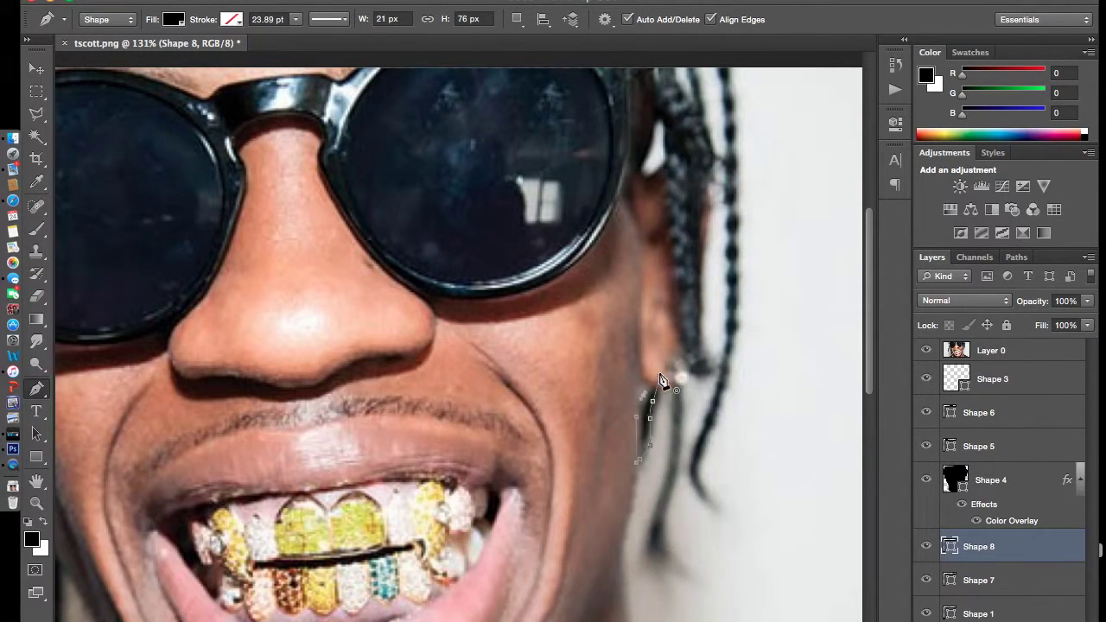
scroll(506, 474, "left", 10)
scroll(501, 469, "down", 8)
Trace a closed outline around a braid on the face's left side.
left_click(409, 239)
left_click(404, 255)
left_click(408, 368)
left_click(403, 397)
left_click(412, 429)
left_click(417, 363)
left_click(424, 280)
left_click(409, 240)
Outline the next left braid near the face, curving at its tip, and close it.
left_click(393, 149)
left_click(376, 164)
left_click(367, 211)
left_click(352, 258)
left_click(352, 274)
left_click(357, 315)
left_click_drag(347, 344, 341, 356)
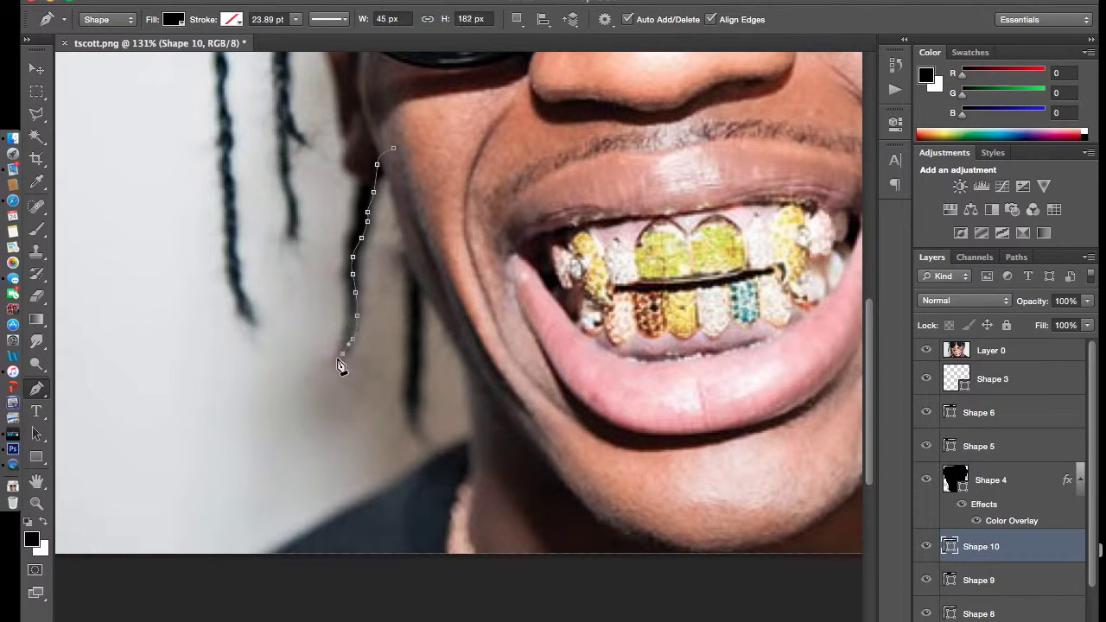
left_click(393, 148)
Draw a small closed shape above the left lens along its top edge.
scroll(367, 210, "left", 5)
scroll(367, 210, "up", 5)
scroll(370, 173, "right", 2)
left_click(356, 89)
left_click(333, 93)
left_click(318, 102)
left_click(316, 153)
left_click(388, 128)
left_click(389, 87)
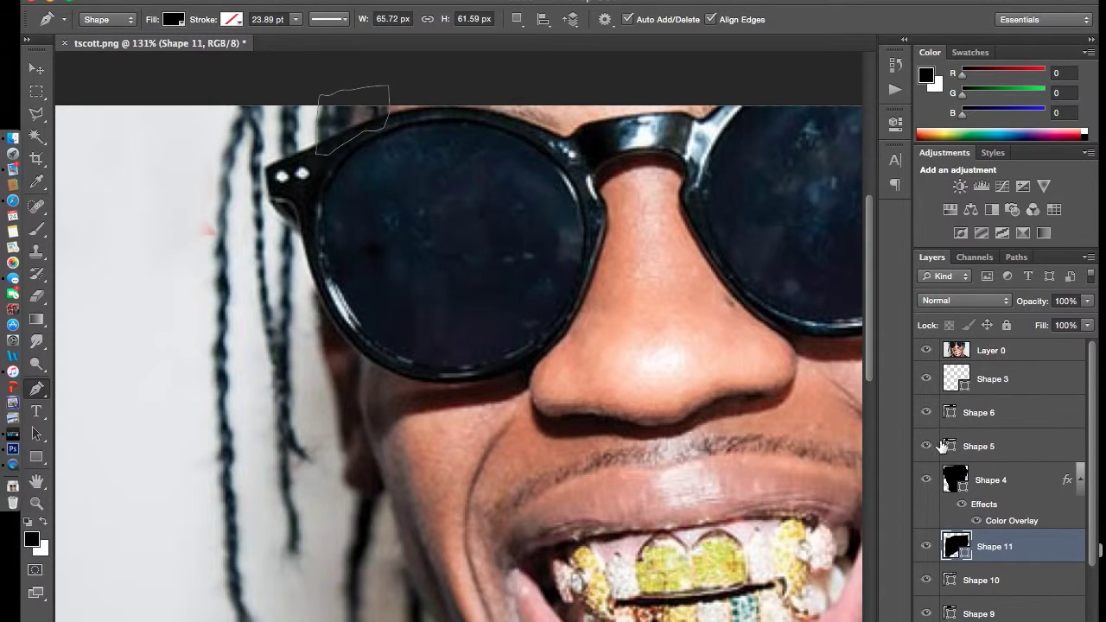
left_click_drag(1033, 549, 1020, 488)
Trace the braid beside the left lens down its right edge to the bottom tip.
left_click(300, 102)
left_click(294, 128)
left_click(294, 157)
left_click(293, 197)
left_click(292, 231)
left_click(293, 267)
left_click(286, 320)
left_click(285, 379)
left_click(287, 413)
left_click(287, 429)
left_click_drag(285, 448, 309, 456)
left_click(285, 461)
left_click(294, 547)
Bring that braid outline back up its left side and close it.
left_click(277, 495)
left_click(276, 479)
left_click(274, 338)
left_click(279, 200)
left_click(280, 97)
left_click(306, 107)
Outline the next braid to the left as a closed shape.
left_click_drag(242, 94, 265, 88)
left_click(247, 153)
left_click(250, 217)
left_click(253, 293)
left_click(264, 330)
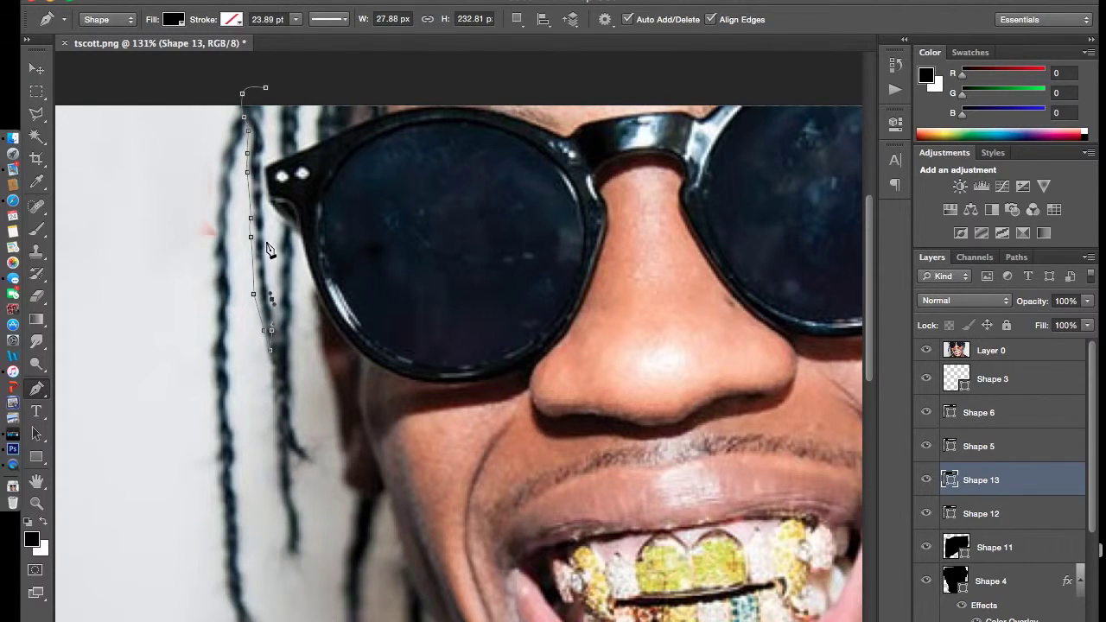
left_click(242, 93)
Trace the outermost left braid down its left edge.
left_click(233, 112)
left_click(227, 143)
left_click(217, 187)
left_click(214, 228)
left_click(212, 262)
left_click(212, 303)
left_click(221, 501)
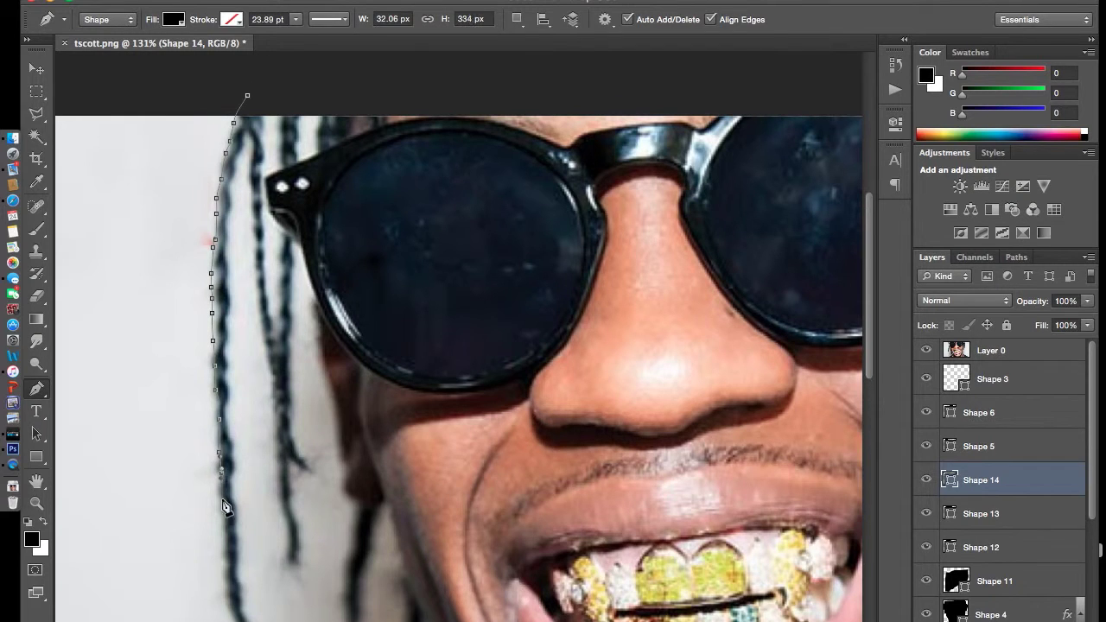
left_click(225, 557)
left_click(227, 595)
Finish the outermost left braid at its tip and back up its side.
scroll(226, 518, "down", 5)
left_click(231, 413)
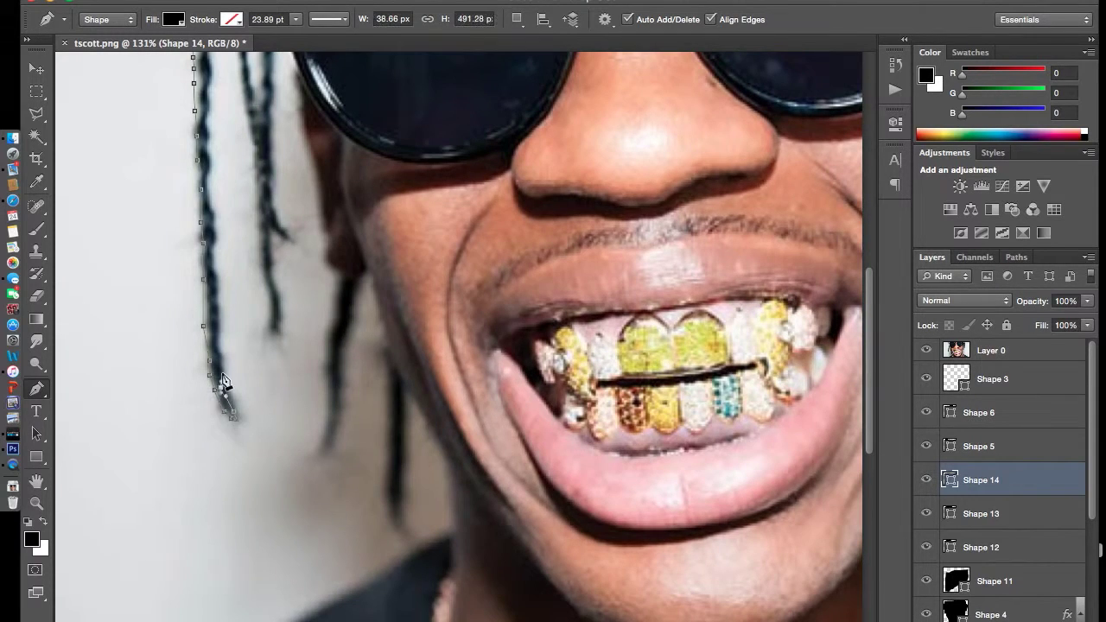
scroll(210, 201, "up", 3)
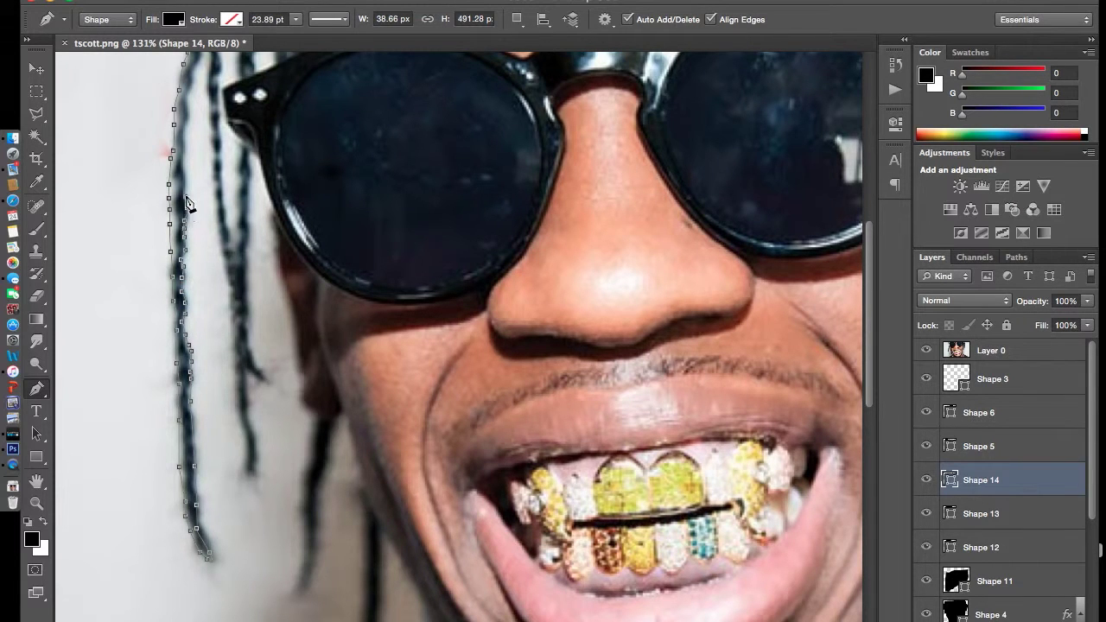
scroll(194, 114, "right", 2)
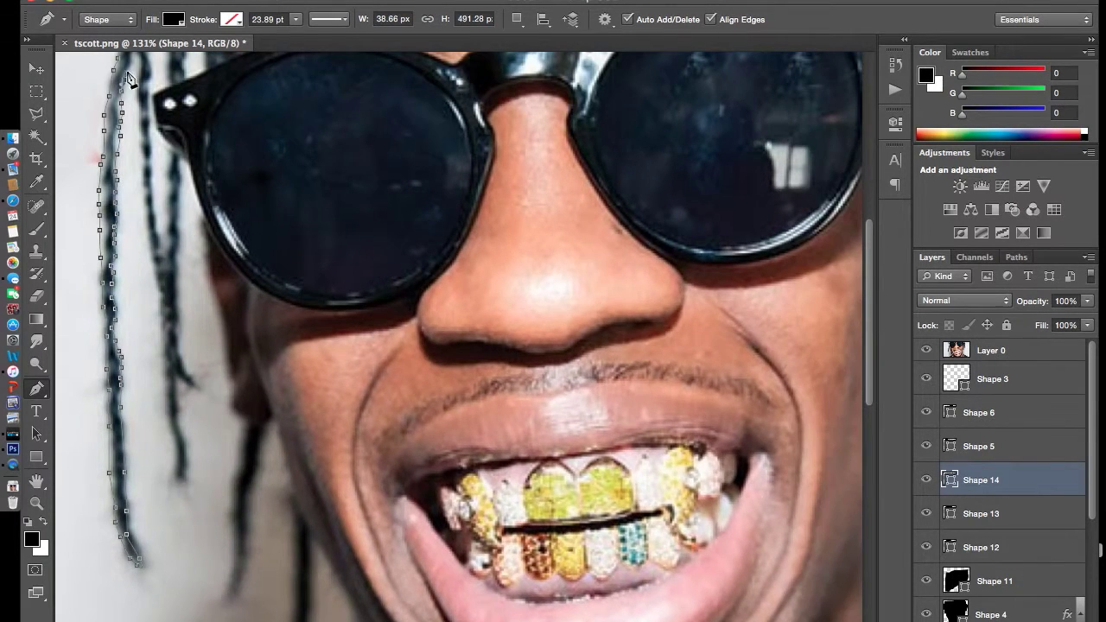
scroll(126, 77, "up", 3)
scroll(134, 208, "up", 2)
left_click(141, 221)
scroll(259, 284, "down", 5)
scroll(259, 284, "right", 5)
scroll(256, 285, "up", 5)
scroll(256, 285, "left", 3)
left_click(1028, 419)
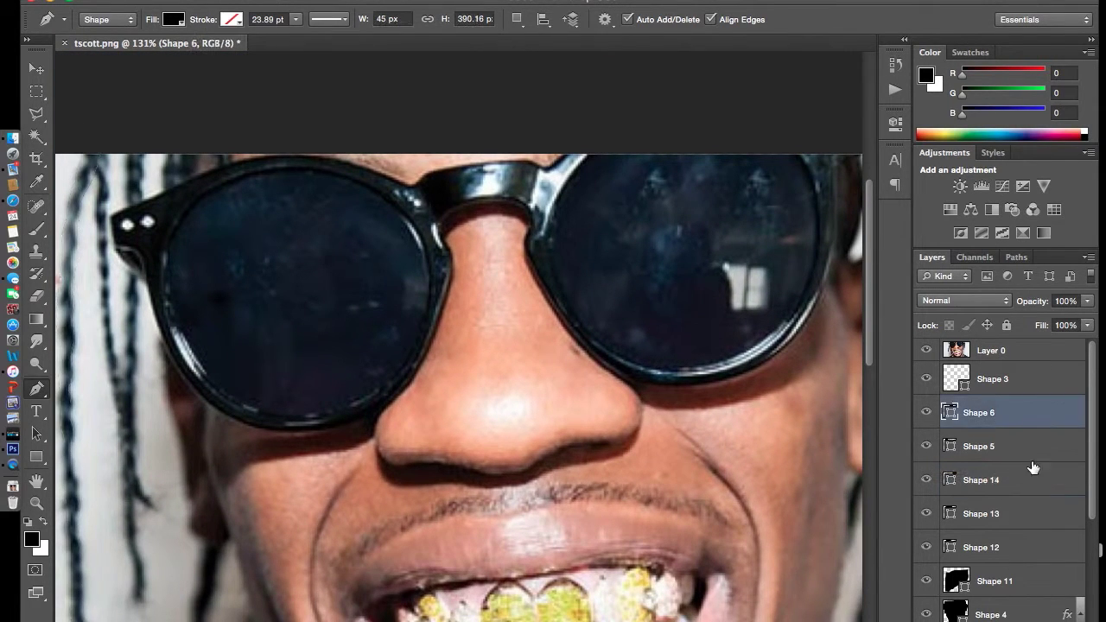
On a new layer, trace the top of the sunglasses frame, the bridge and the right lens's nose side.
key("ctrl+alt+shift+n")
mouse_move(510, 166)
left_mouse_down()
mouse_move(410, 190)
mouse_move(294, 163)
left_mouse_up()
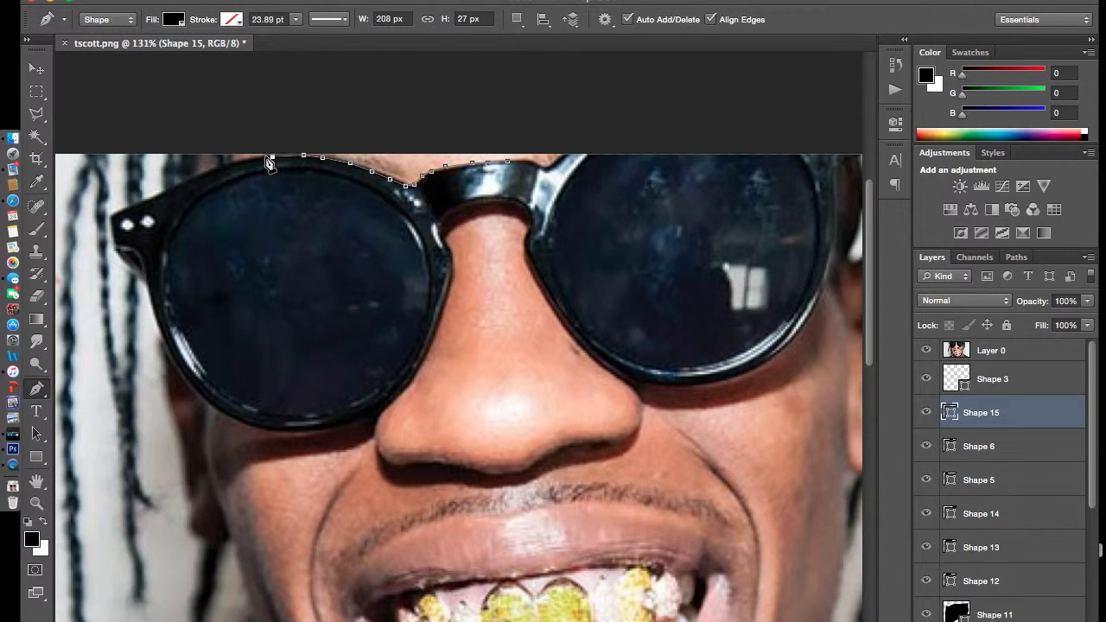
mouse_move(294, 163)
left_mouse_down()
mouse_move(145, 214)
mouse_move(119, 251)
mouse_move(148, 266)
mouse_move(221, 397)
mouse_move(387, 400)
mouse_move(413, 376)
mouse_move(470, 244)
left_mouse_up()
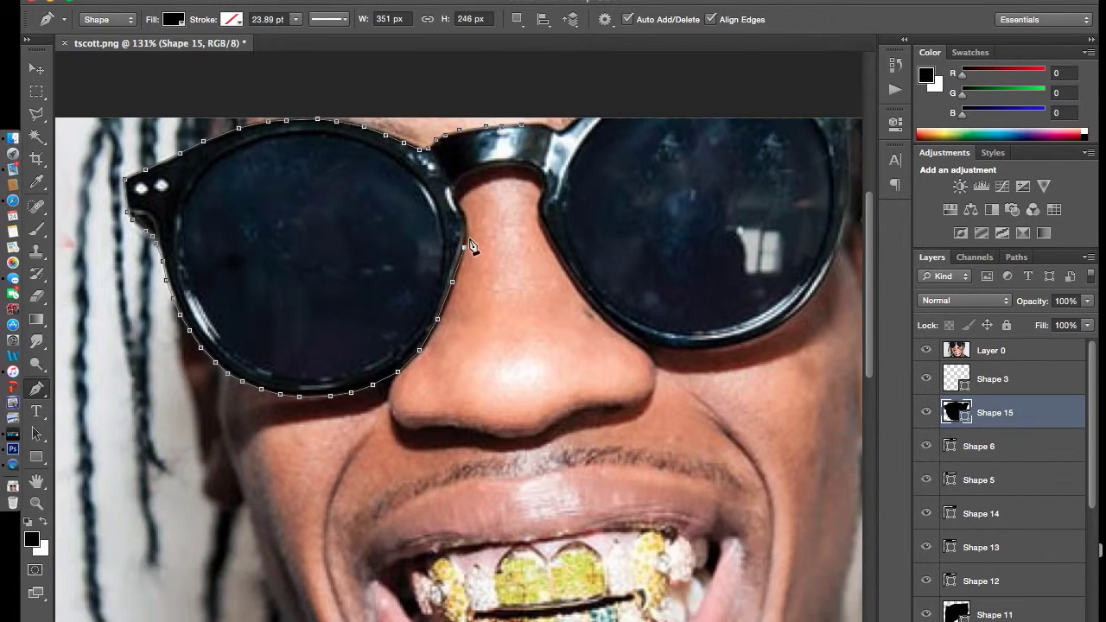
mouse_move(495, 171)
left_mouse_down()
mouse_move(534, 180)
mouse_move(543, 203)
left_mouse_up()
left_click(553, 248)
left_click(571, 270)
left_click(582, 289)
left_click(596, 309)
Trace around the bottom and outer bottom edge of the right lens.
left_click(610, 321)
left_click(625, 331)
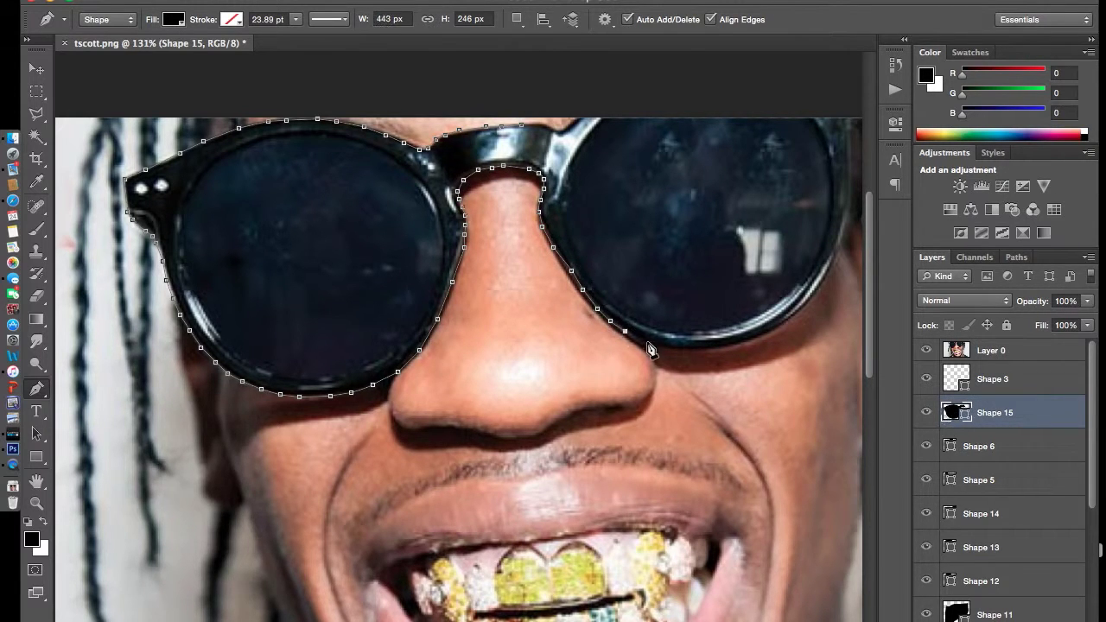
left_click(664, 349)
left_click(714, 347)
left_click(767, 333)
left_click(791, 316)
left_click(809, 296)
Carry the outline up the right lens's outer edge and back across the top to close Shape 15.
left_click(808, 300)
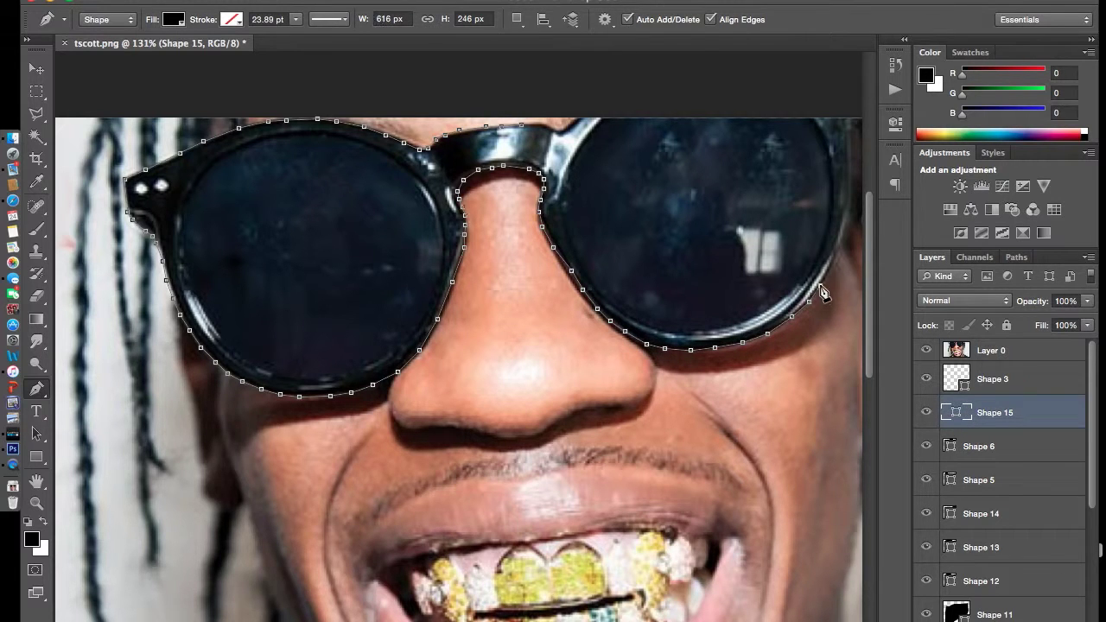
scroll(836, 259, "up", 5)
scroll(812, 346, "right", 1)
left_click_drag(788, 394, 793, 421)
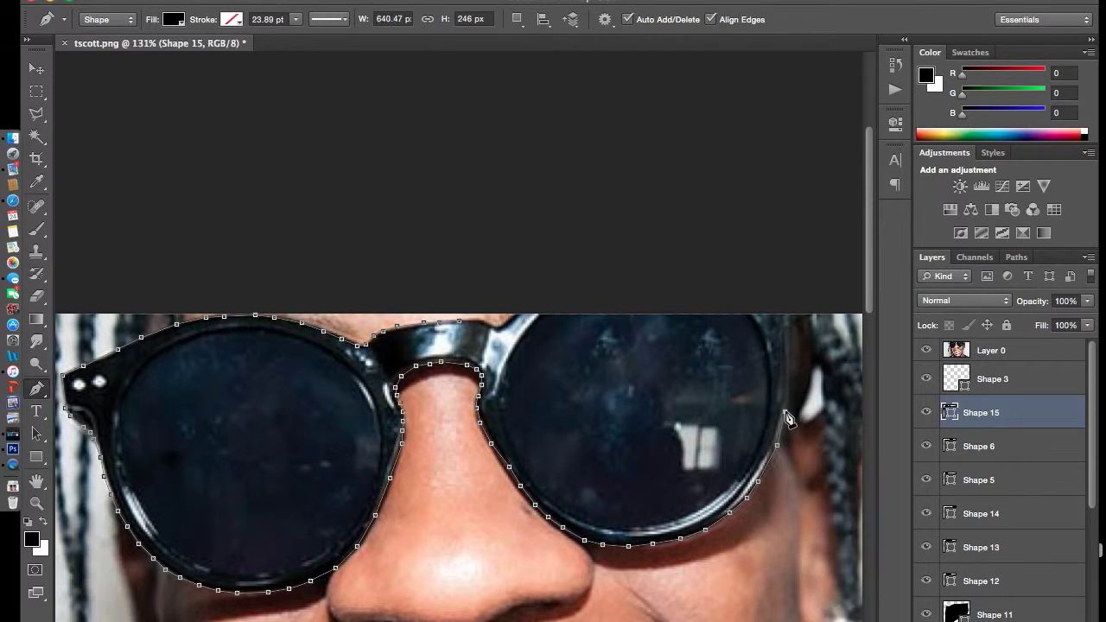
left_click(813, 305)
left_click(637, 281)
left_click_drag(515, 315, 505, 330)
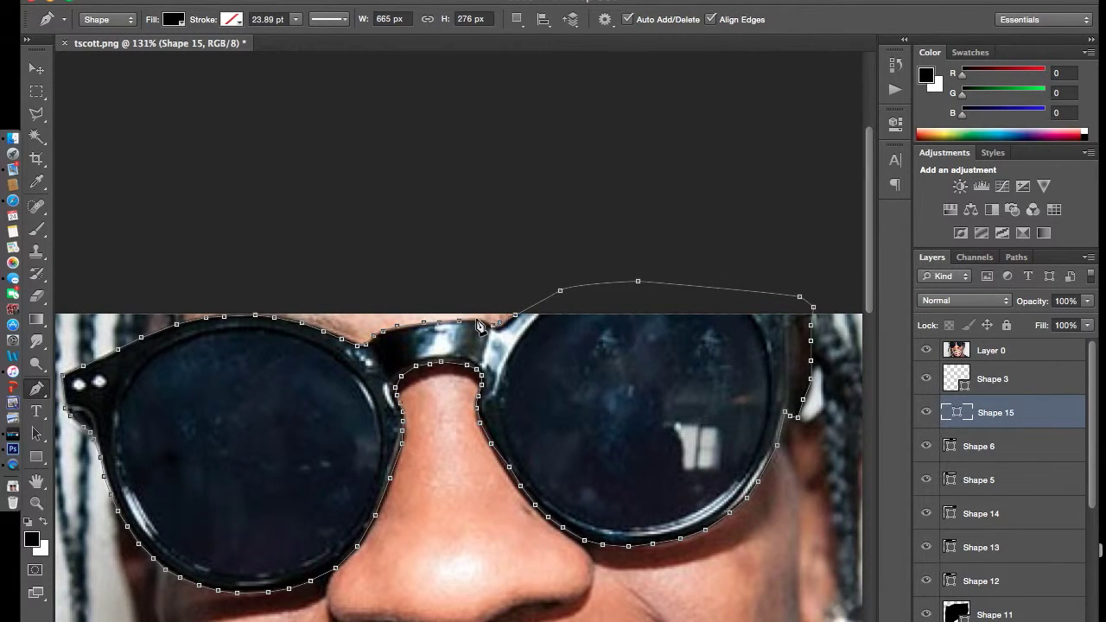
Hide and reshow the reference photo to check the traced frame.
scroll(530, 394, "down", 10)
scroll(525, 380, "up", 5)
scroll(525, 380, "up", 1)
left_click(925, 350)
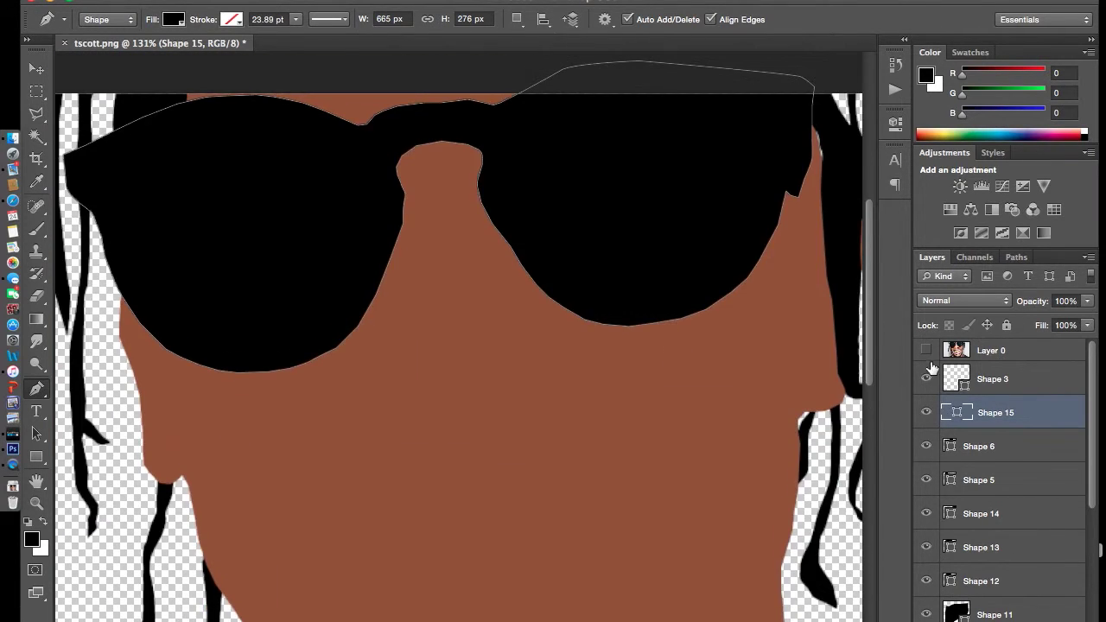
left_click(926, 350)
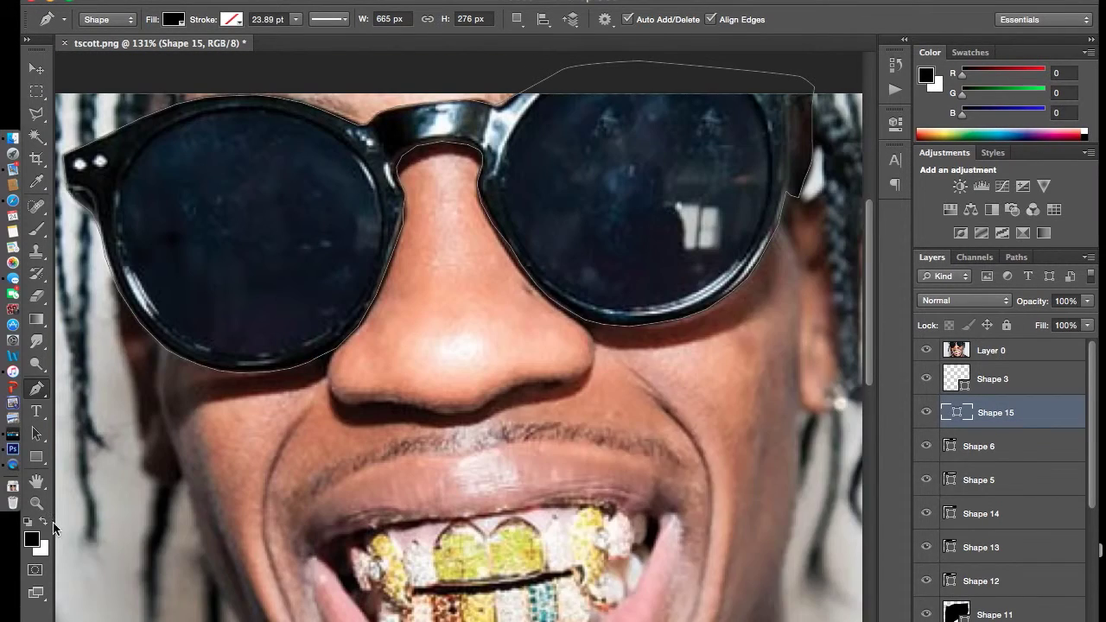
Sample dark grey 27,27,27 as the foreground colour and add a new empty layer.
key("i")
left_click(31, 539)
left_click(315, 521)
key("Return")
key("ctrl+shift+alt+n")
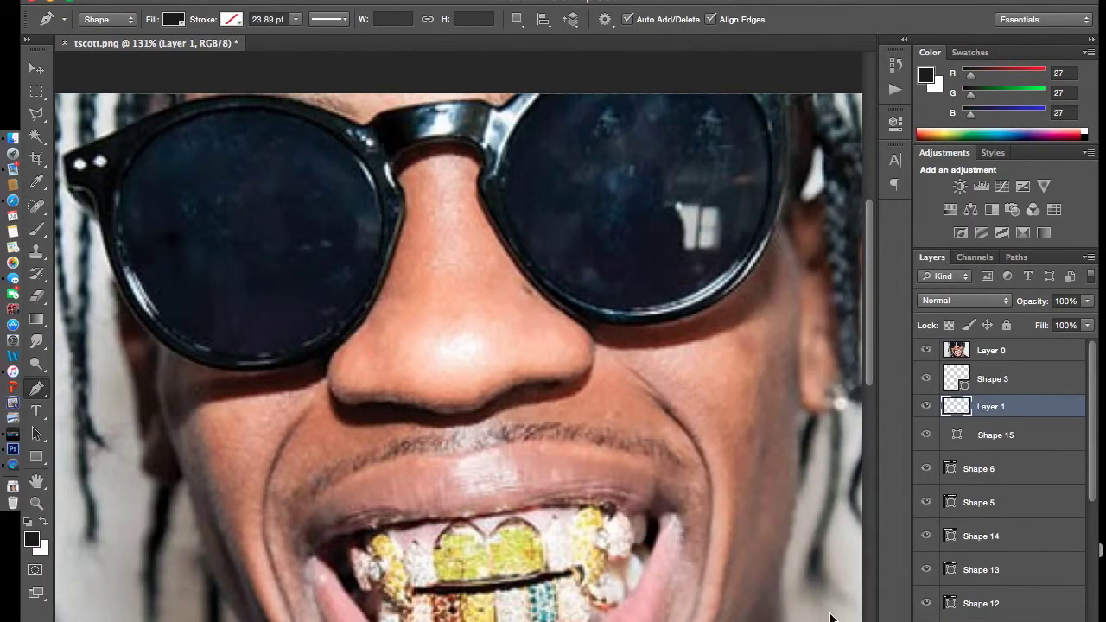
Draw a circle with the Ellipse tool and move it onto the left lens.
right_click(40, 459)
left_click(96, 481)
left_click_drag(93, 107, 352, 366)
key("v")
left_click_drag(314, 242, 369, 249)
key("ctrl+z")
key("ctrl+z")
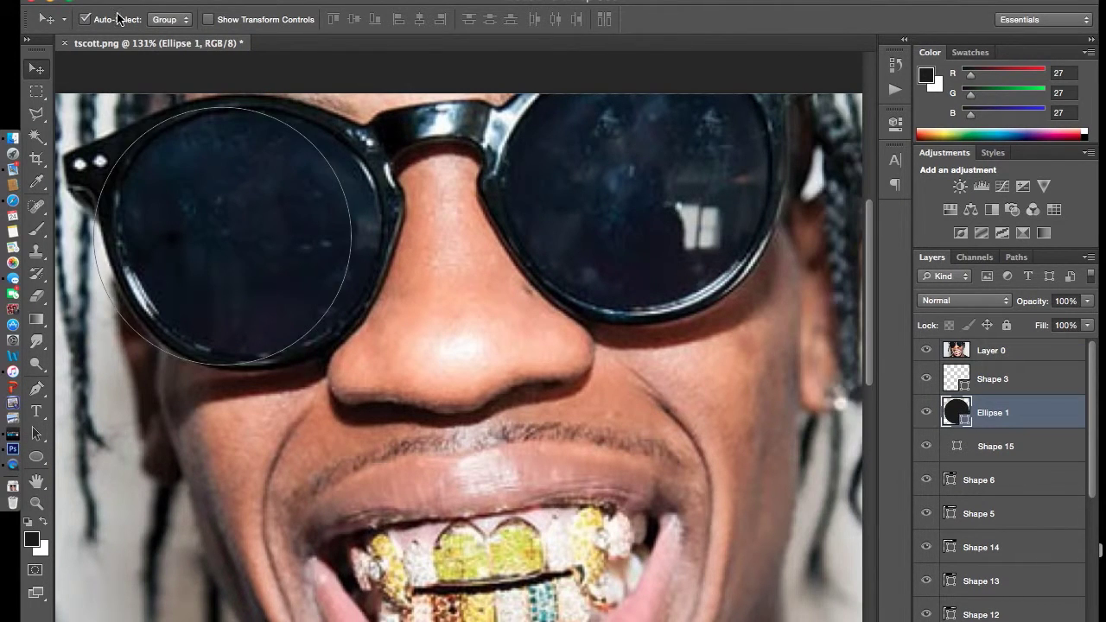
left_click_drag(238, 212, 264, 193)
Resize the circle to fit the left lens, then duplicate it onto the right lens.
key("ctrl+t")
left_click_drag(249, 97, 253, 106)
left_click_drag(376, 230, 380, 231)
key("Return")
key("Return")
key("ctrl+j")
left_click_drag(274, 213, 662, 171)
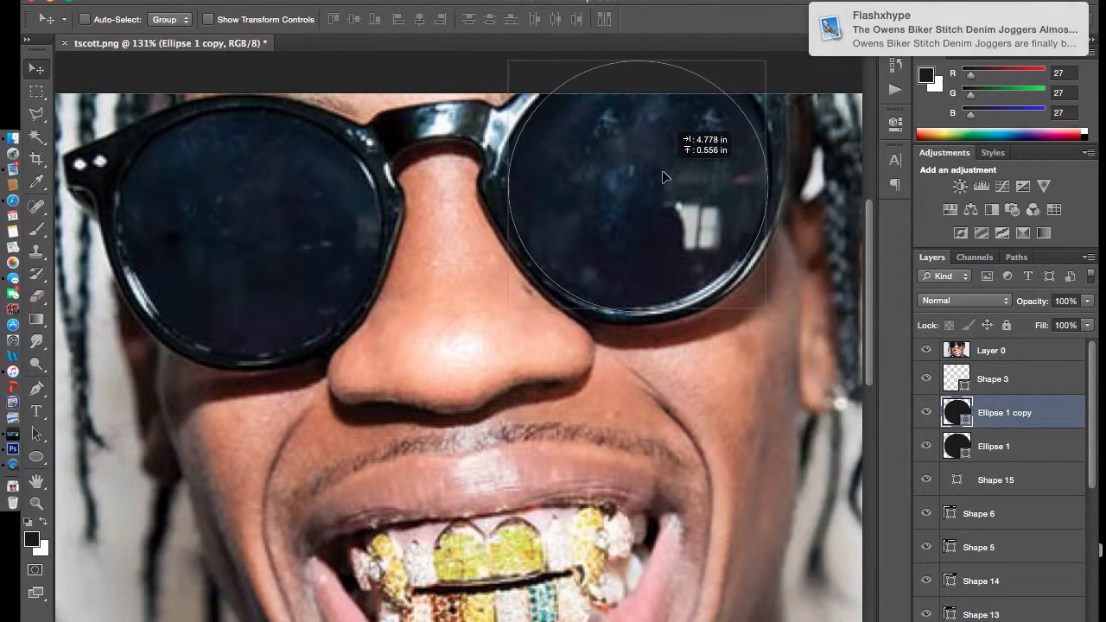
Resize the copied circle down to fill the right lens and apply the transform.
key("ctrl+t")
scroll(639, 130, "up", 1)
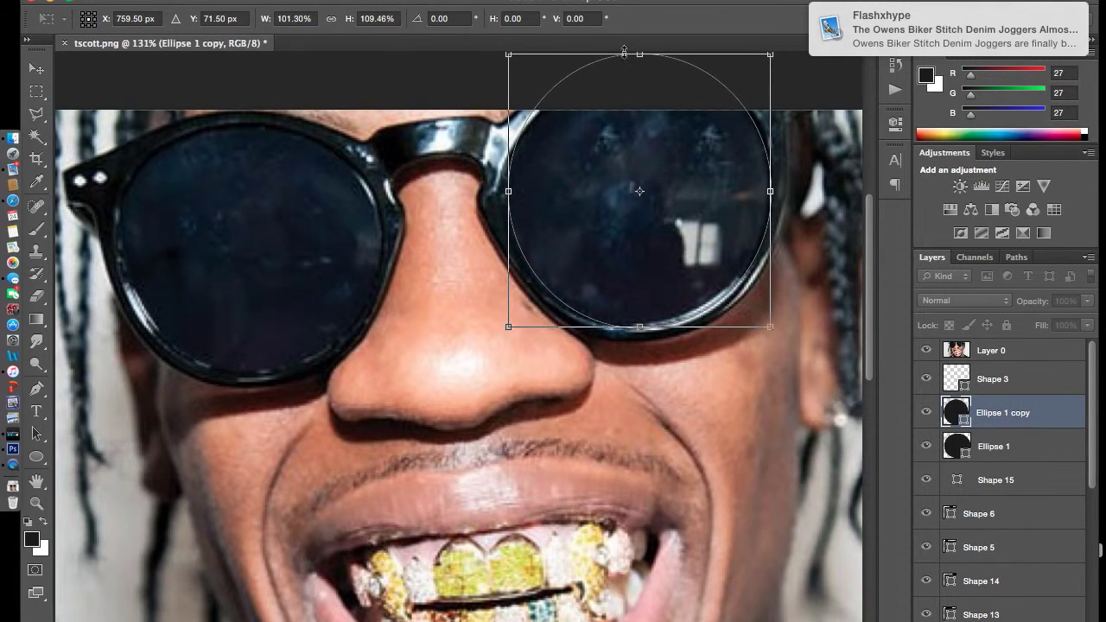
key("v")
left_click(716, 227)
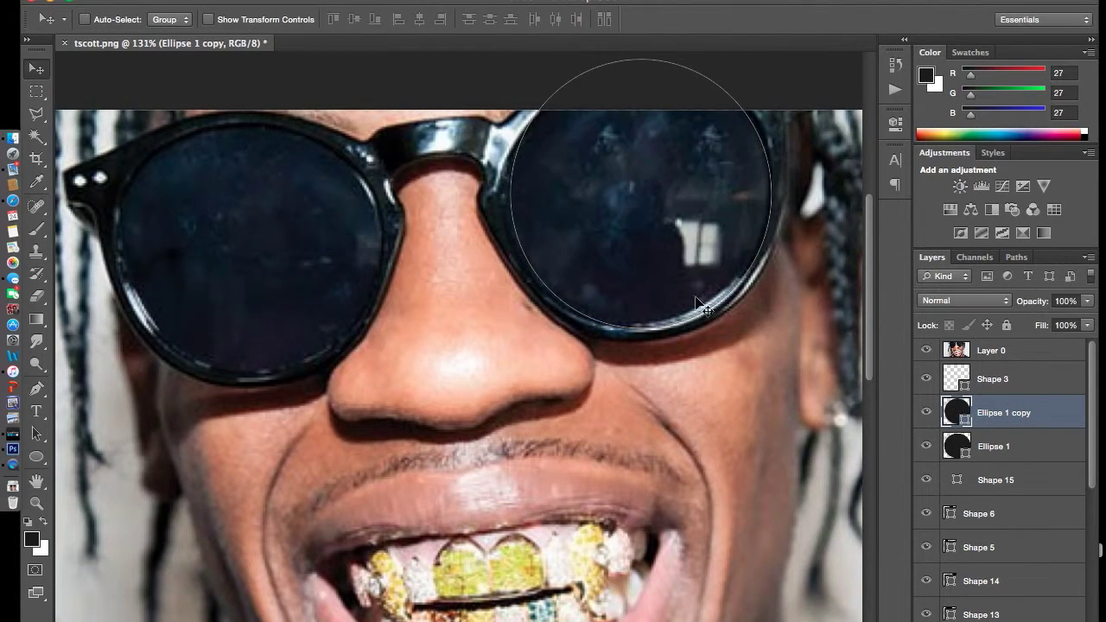
key("ctrl+t")
left_click_drag(640, 326, 640, 329)
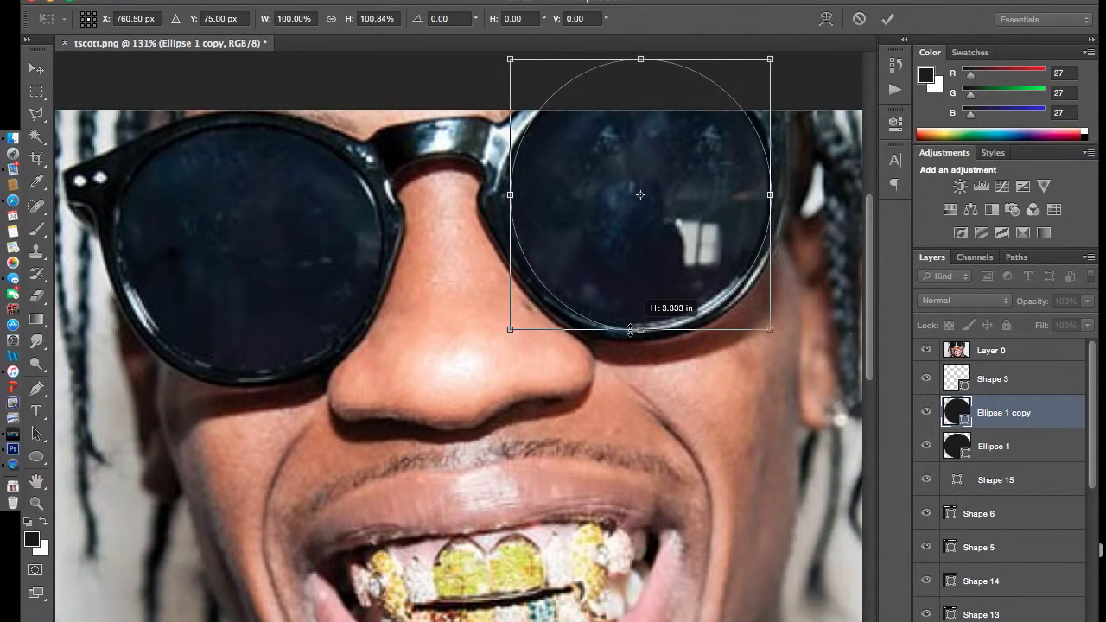
key("v")
left_click(708, 224)
Hide and reshow the reference photo to compare the lens circles.
left_click(991, 350)
left_click(926, 350)
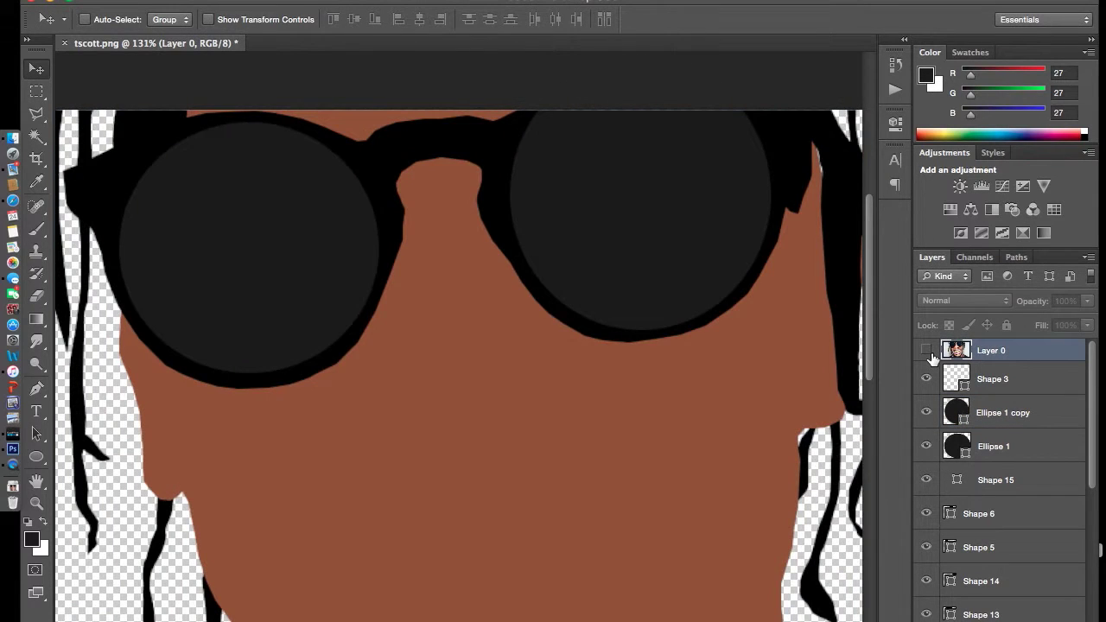
scroll(724, 289, "down", 1)
scroll(724, 289, "up", 5)
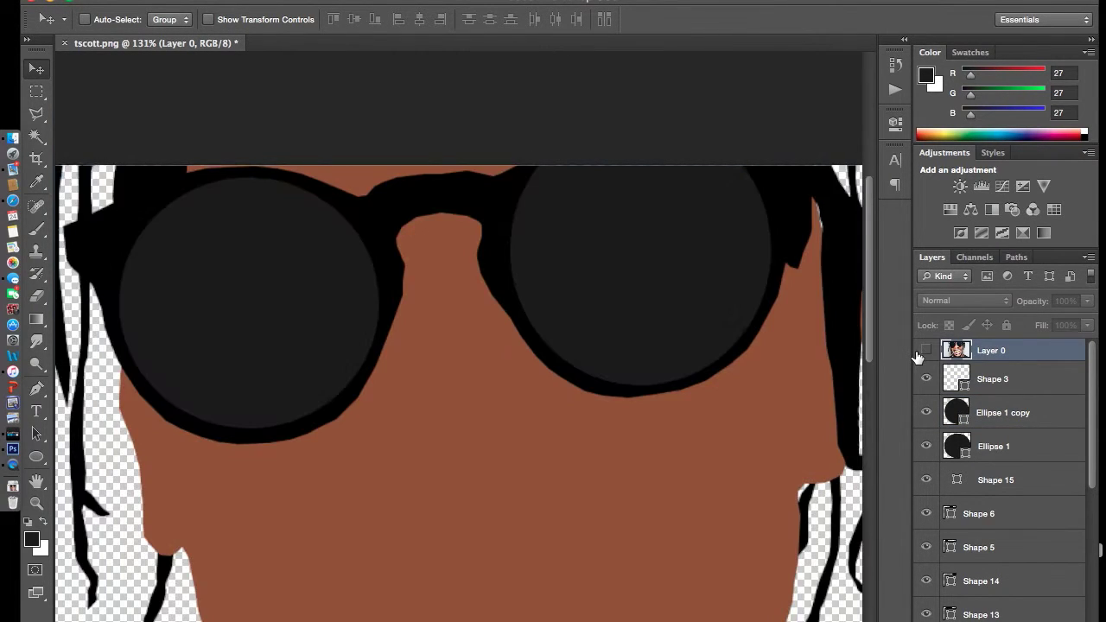
scroll(501, 334, "down", 5)
left_click(925, 350)
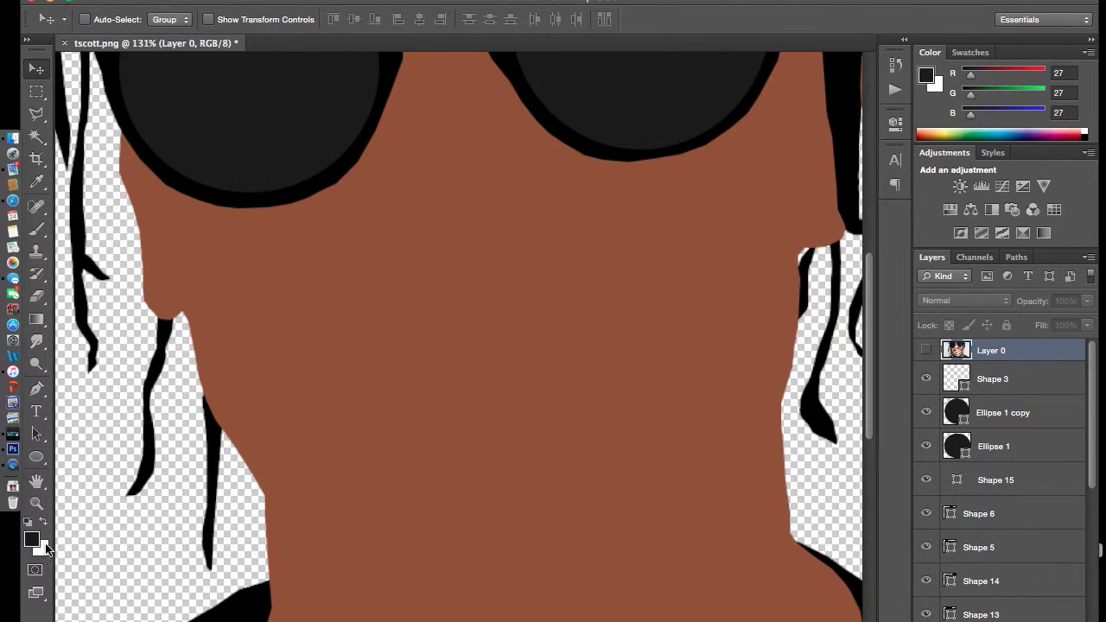
Select Shape 4 and add a new empty layer above it.
left_click(925, 350)
left_click(994, 379)
scroll(1002, 415, "down", 3)
left_click(990, 420)
left_click(976, 611)
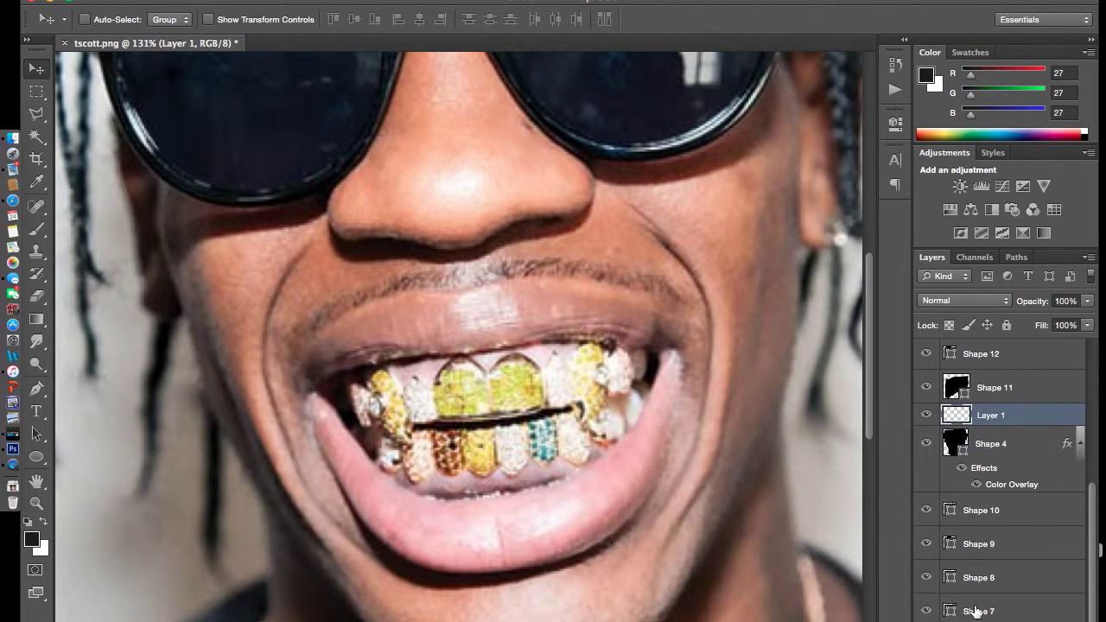
left_click(36, 389)
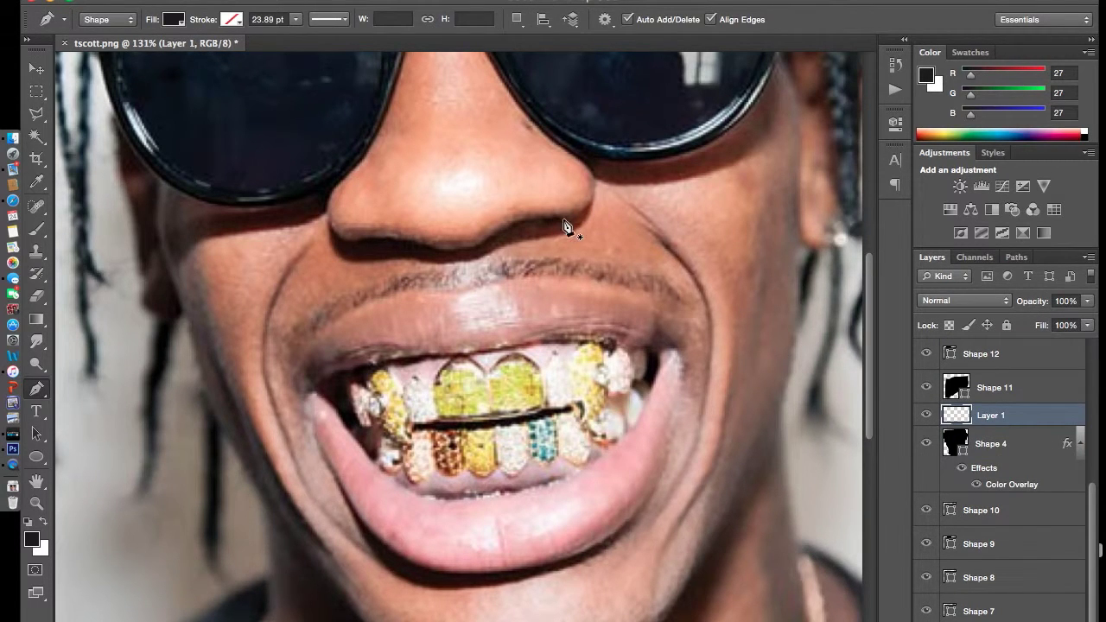
Trace and close Shape 16, the shadow under the nostrils.
left_click_drag(560, 217, 458, 247)
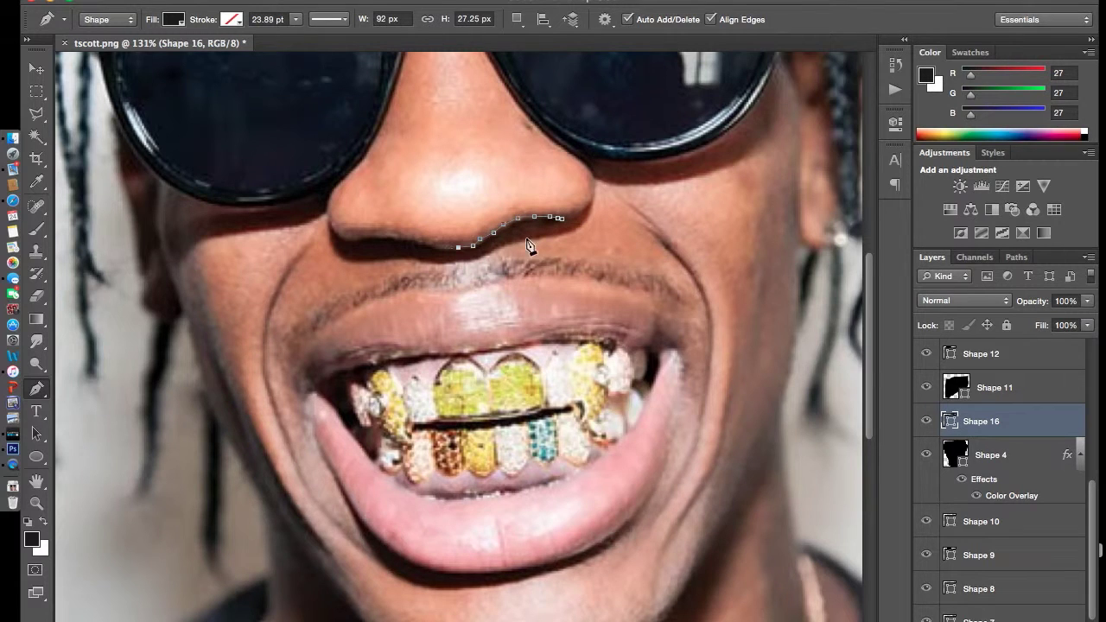
right_click(474, 246)
key("Escape")
key("Escape")
left_click(455, 251)
mouse_move(456, 252)
left_mouse_down()
mouse_move(345, 242)
mouse_move(331, 228)
left_mouse_up()
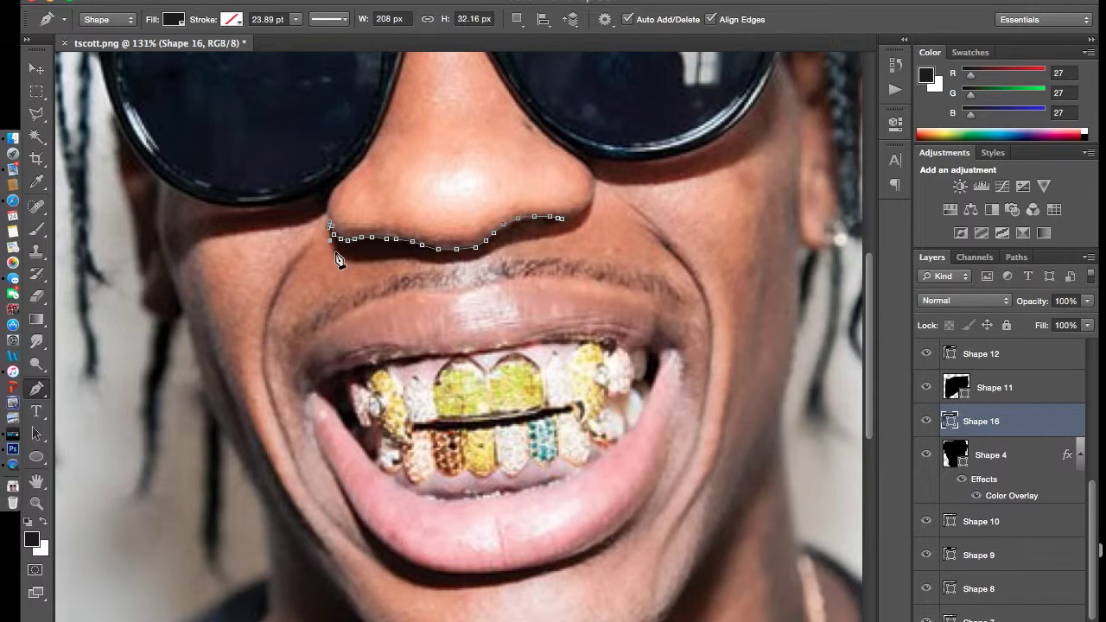
left_click_drag(423, 265, 448, 267)
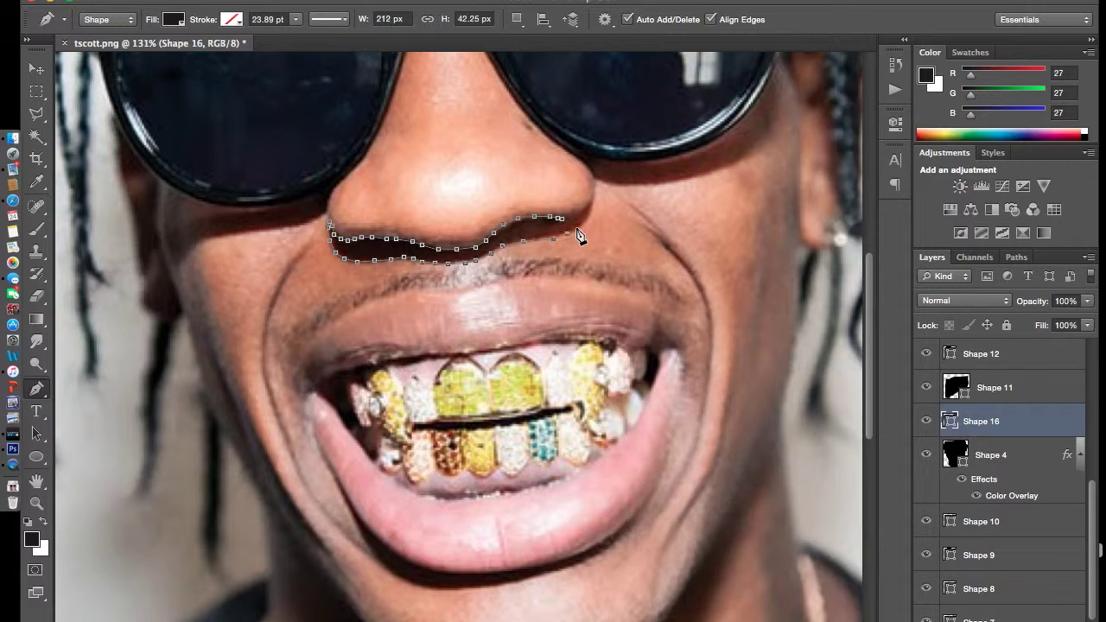
left_click(588, 204)
left_click(566, 225)
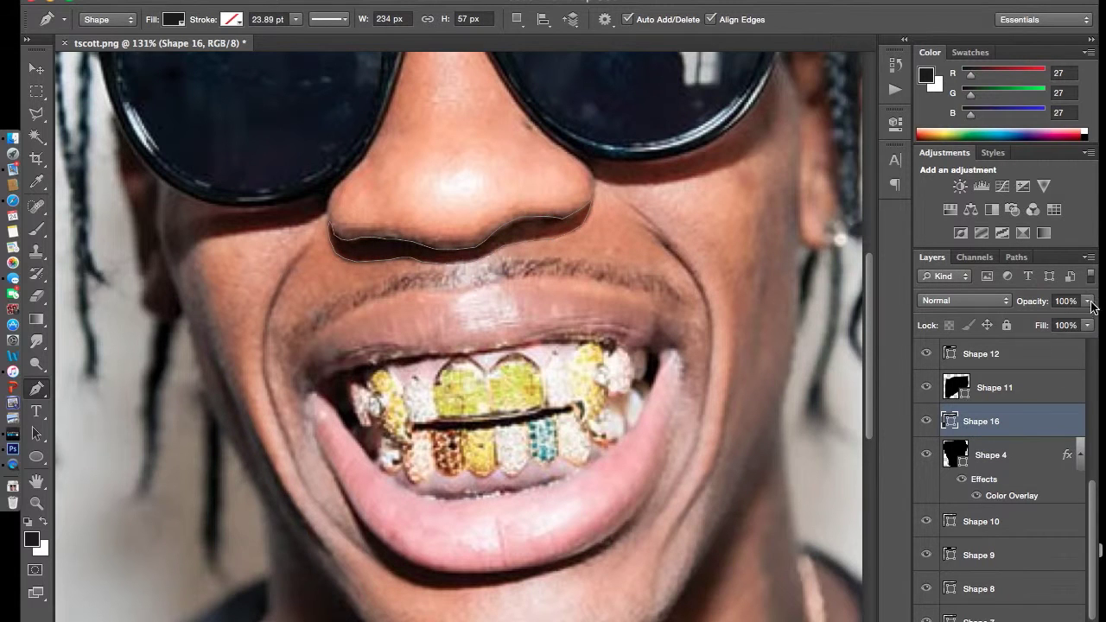
Fade the nose shadow to 33% opacity and begin Shape 17 on a new layer.
left_click_drag(1086, 300, 1033, 318)
scroll(699, 350, "down", 4)
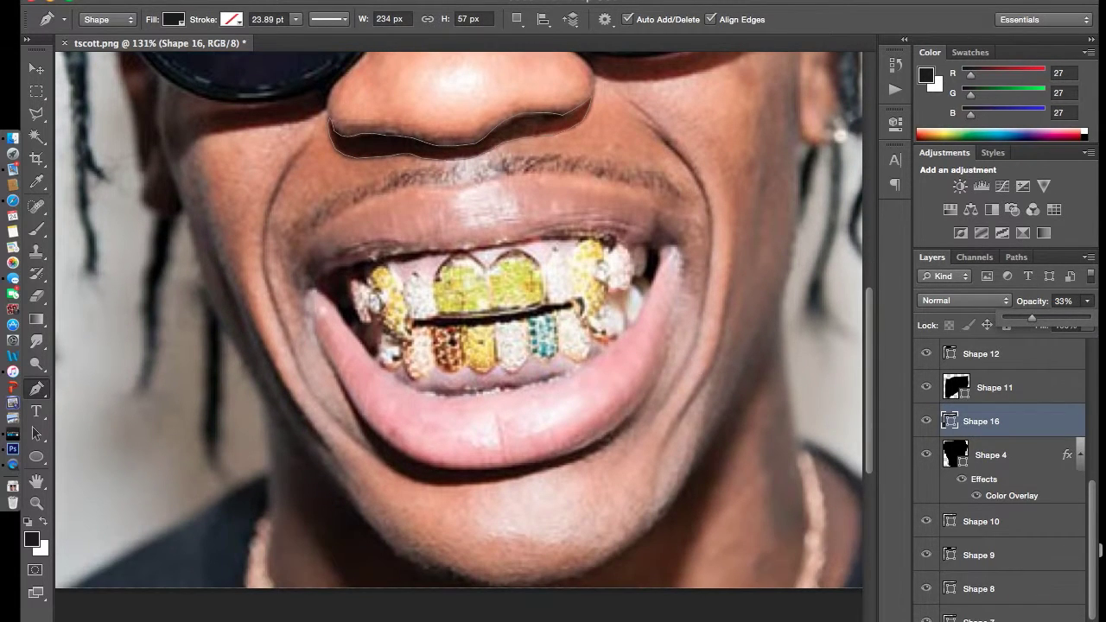
key("ctrl+shift+alt+n")
left_click(661, 138)
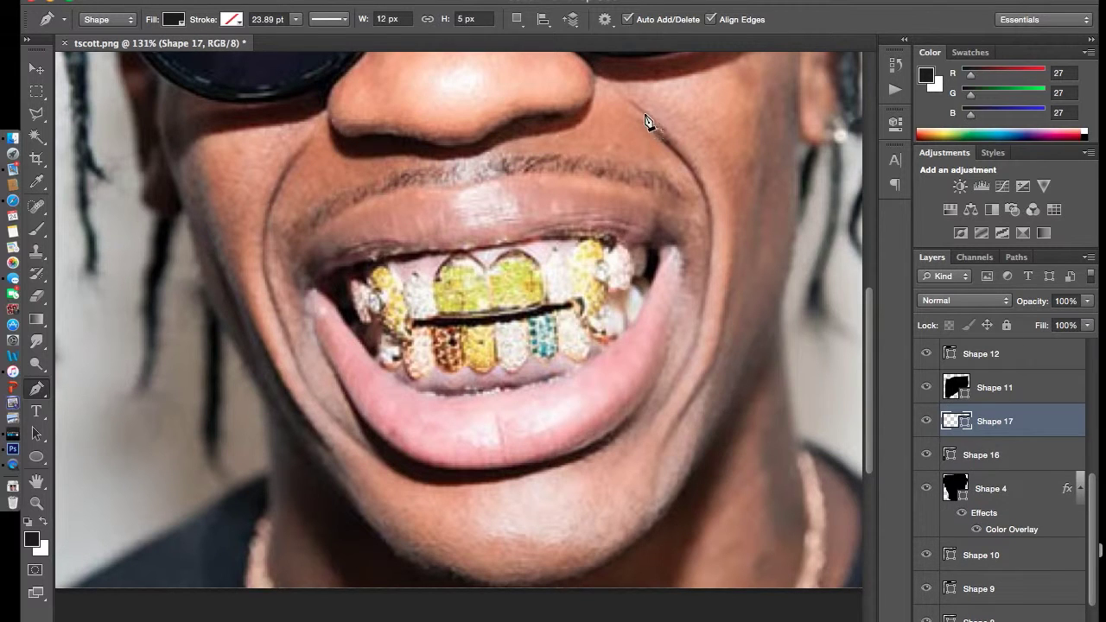
Trace the right smile line from the nose down the cheek to the chin.
left_click(664, 128)
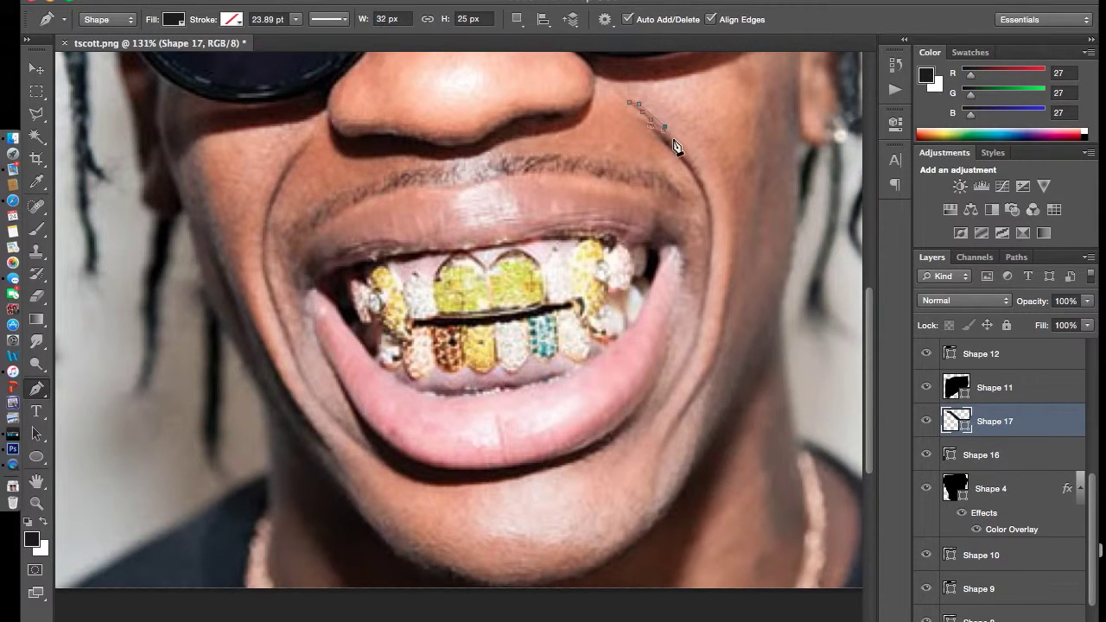
left_click(688, 164)
left_click(708, 193)
left_click(712, 240)
left_click(705, 306)
left_click(697, 342)
left_click(681, 372)
left_click(634, 438)
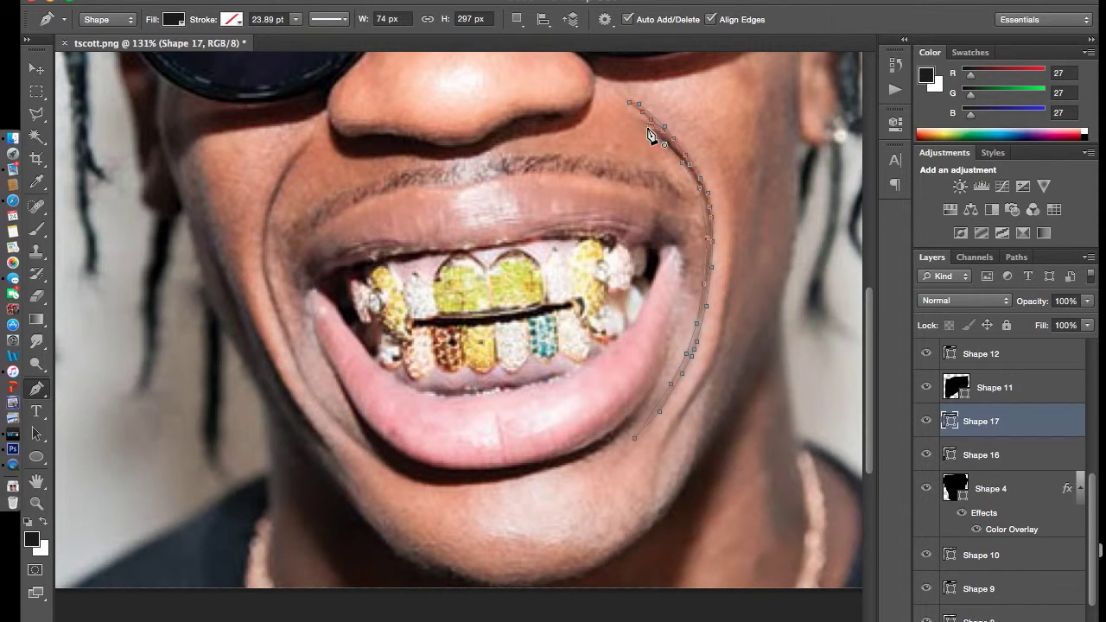
Start the left smile line beside the nose along the cheek crease.
scroll(698, 366, "up", 3)
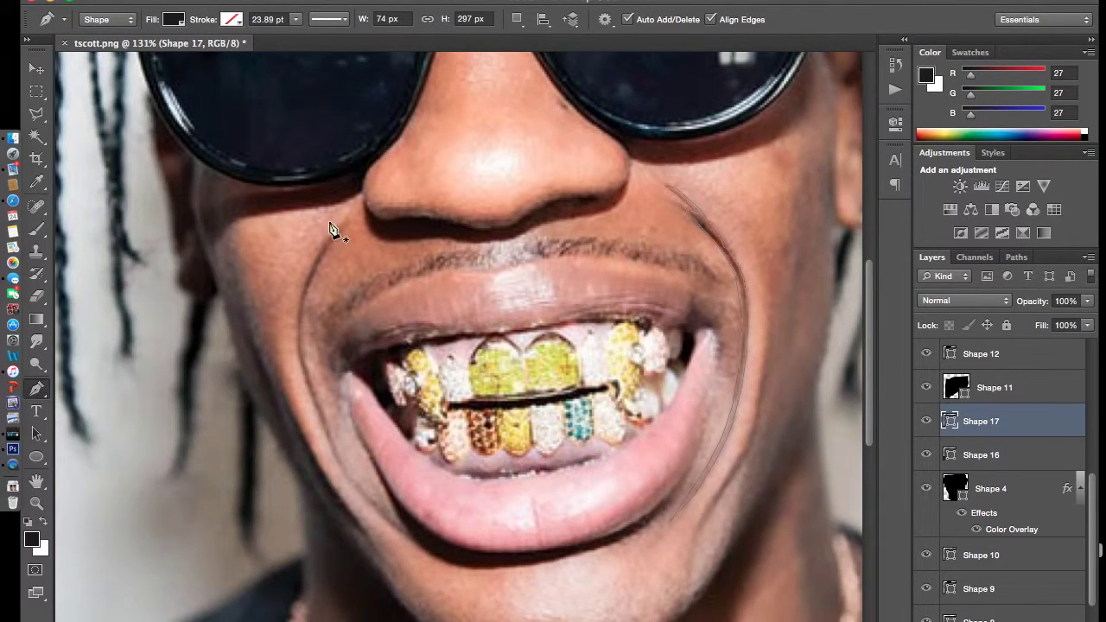
left_click(346, 220)
left_click(331, 234)
left_click(316, 256)
left_click(301, 285)
left_click(298, 308)
Extend the left smile line down the cheek to finish near the chin.
left_click(297, 329)
left_click(298, 352)
left_click(302, 373)
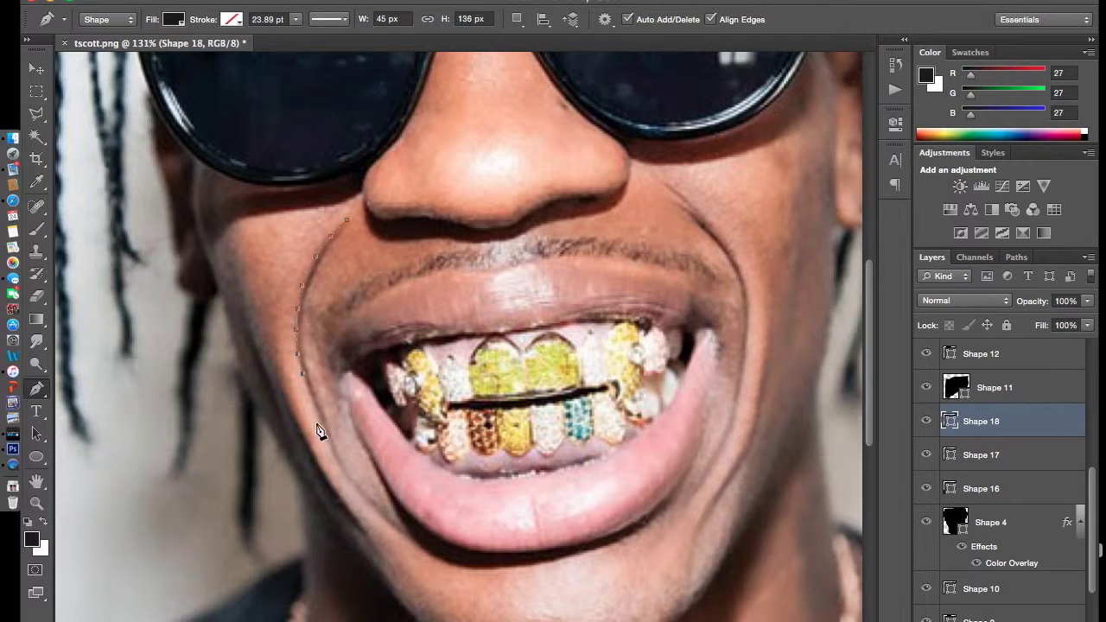
left_click(336, 461)
left_click(352, 483)
left_click(375, 513)
left_click(402, 533)
Hide the photo and lower the opacity of both smile line layers.
scroll(352, 404, "down", 2)
scroll(993, 408, "up", 10)
left_click(927, 351)
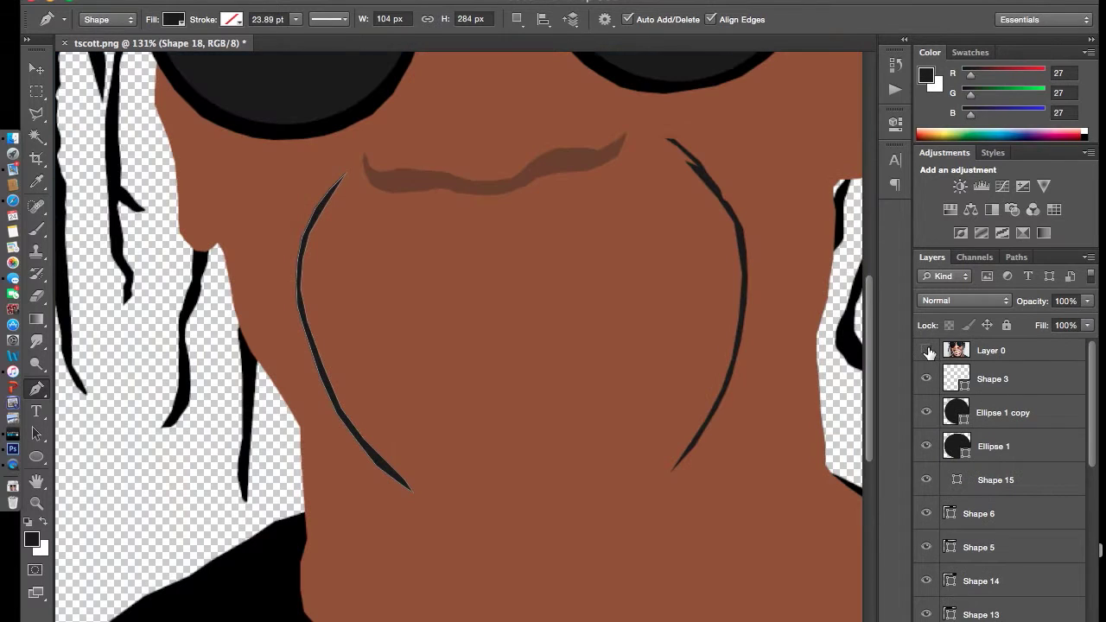
key("v")
scroll(993, 432, "down", 5)
left_click(980, 443)
mouse_move(1086, 300)
left_mouse_down()
mouse_move(1063, 325)
mouse_move(1066, 316)
left_mouse_up()
left_click(980, 408)
Select Shape 11 and toggle the reference photo to compare with the shapes.
left_click(1024, 375)
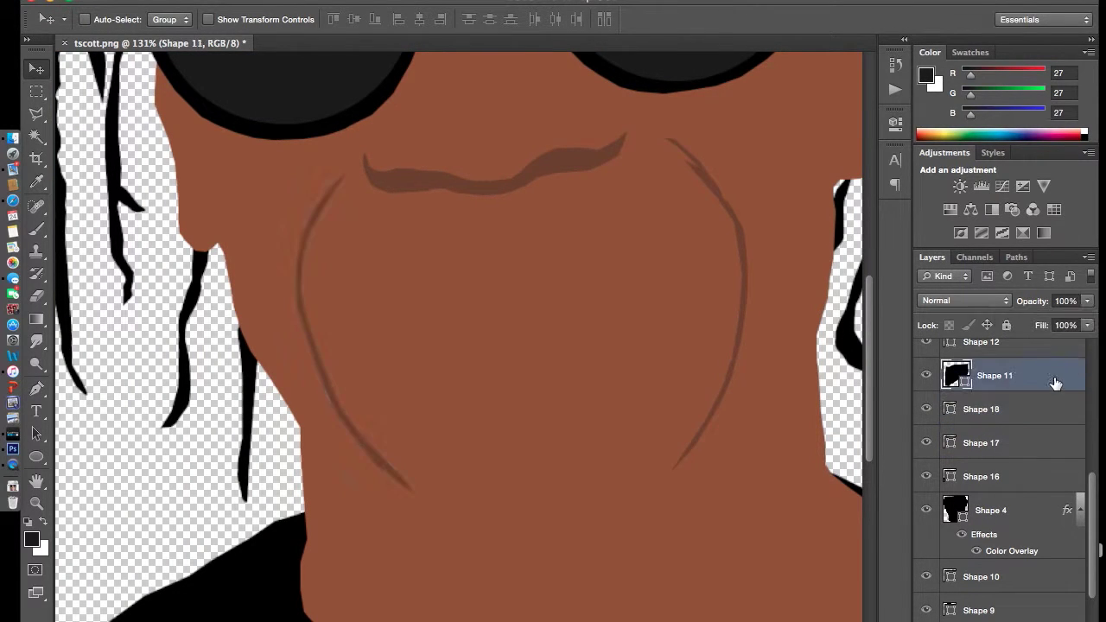
scroll(1038, 393, "up", 10)
left_click(925, 349)
left_click(925, 349)
left_click(925, 350)
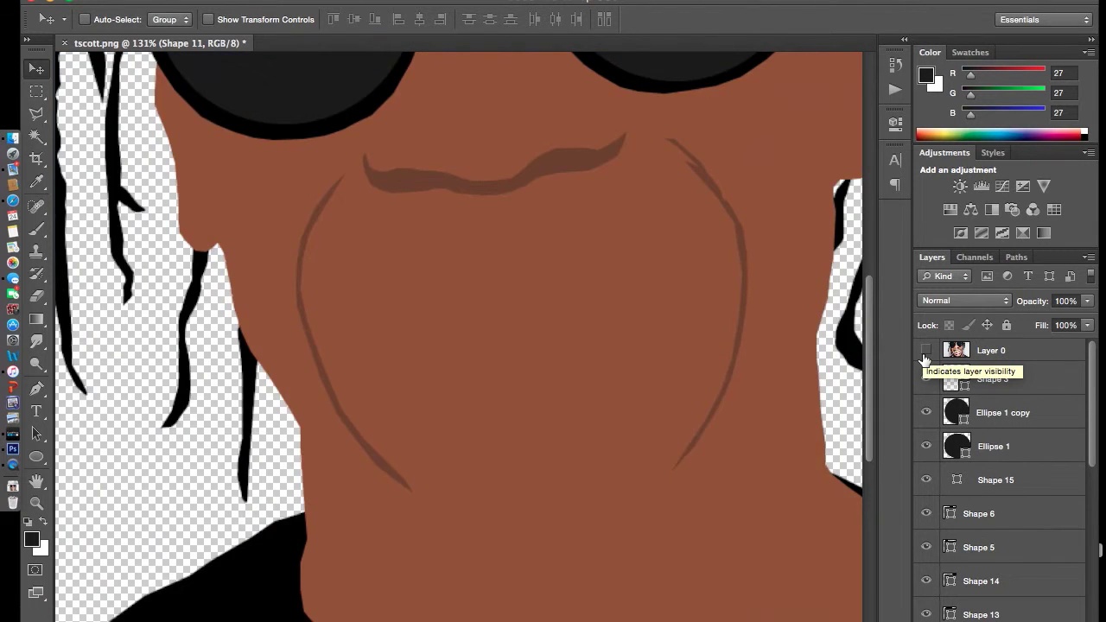
left_click(925, 354)
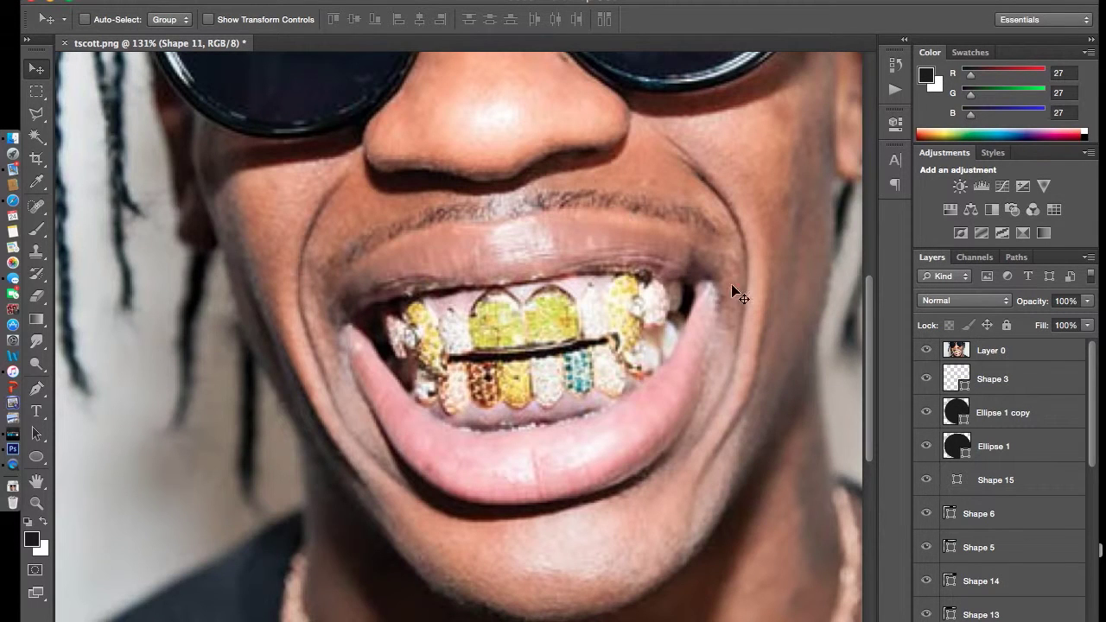
Add a new layer above Shape 4 and start pen-tracing the lower lip edge from the right.
scroll(1041, 582, "down", 10)
scroll(1012, 444, "up", 2)
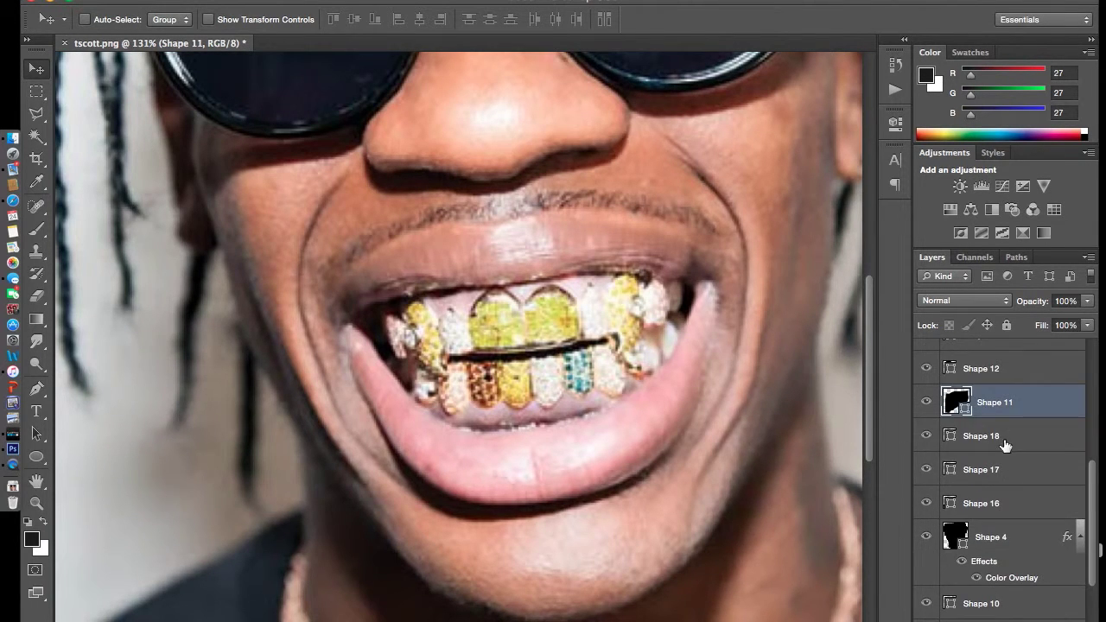
left_click(992, 536)
key("ctrl+shift+alt+n")
left_click(36, 389)
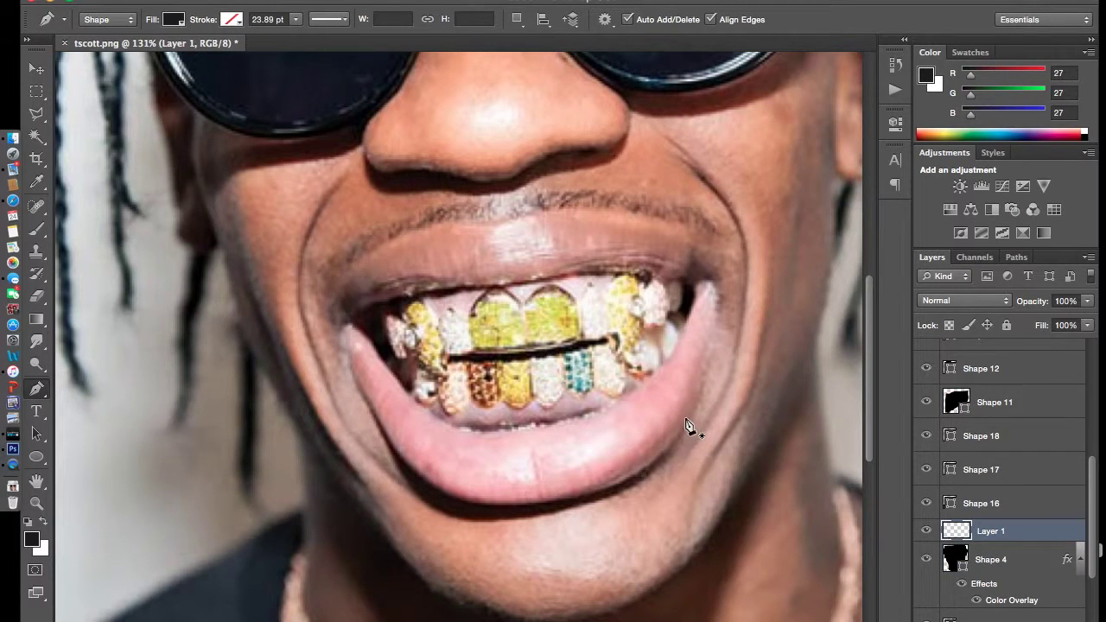
left_click(684, 419)
left_click(668, 440)
left_click(653, 460)
left_click(610, 486)
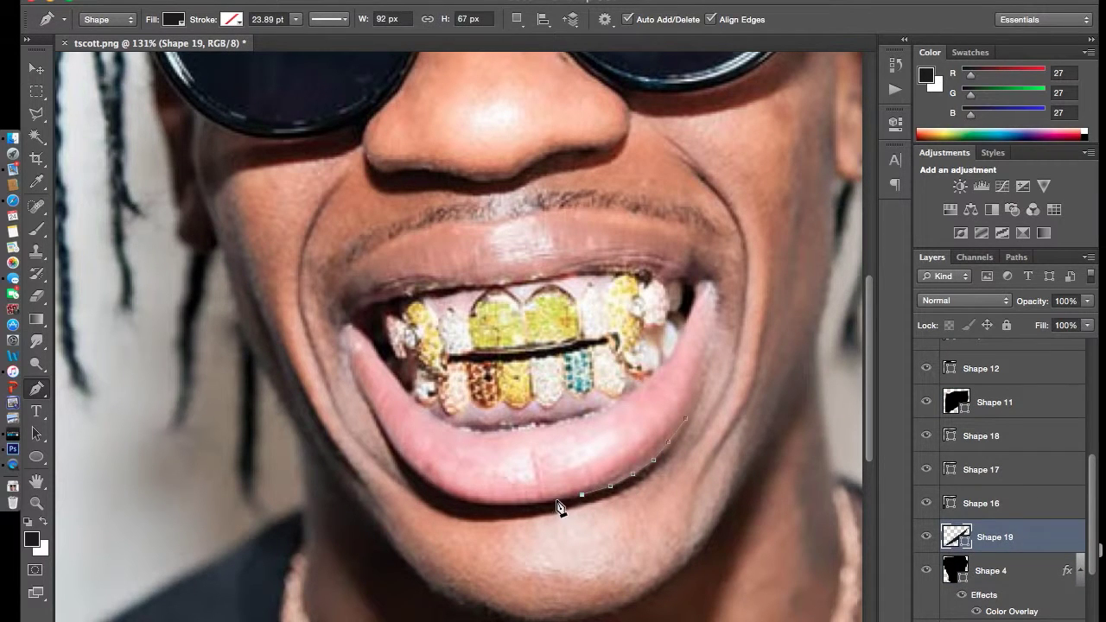
left_click(558, 500)
Continue the lower-lip crease left and up the lip's left side, thickening its bottom edge.
left_click(542, 501)
left_click(483, 502)
left_click(448, 494)
left_click(422, 475)
left_click(403, 458)
left_click(380, 423)
left_click(369, 397)
left_click(348, 365)
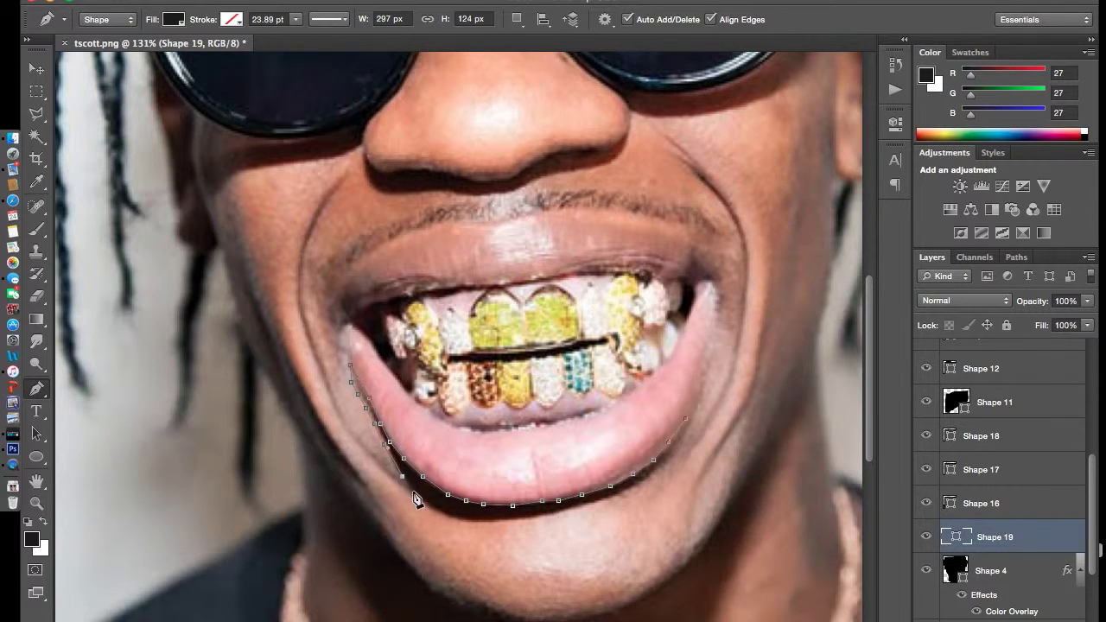
left_click(449, 515)
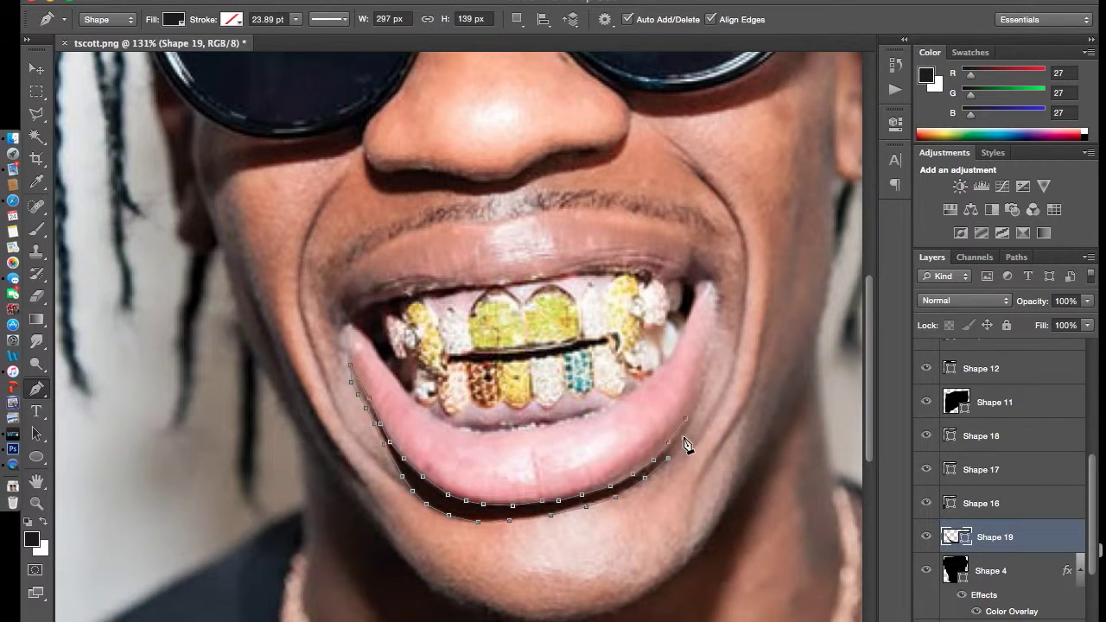
Reduce the lower-lip shape's opacity and toggle the photo layer to compare the lip line.
scroll(982, 501, "up", 5)
left_click(925, 350)
left_click(1086, 301)
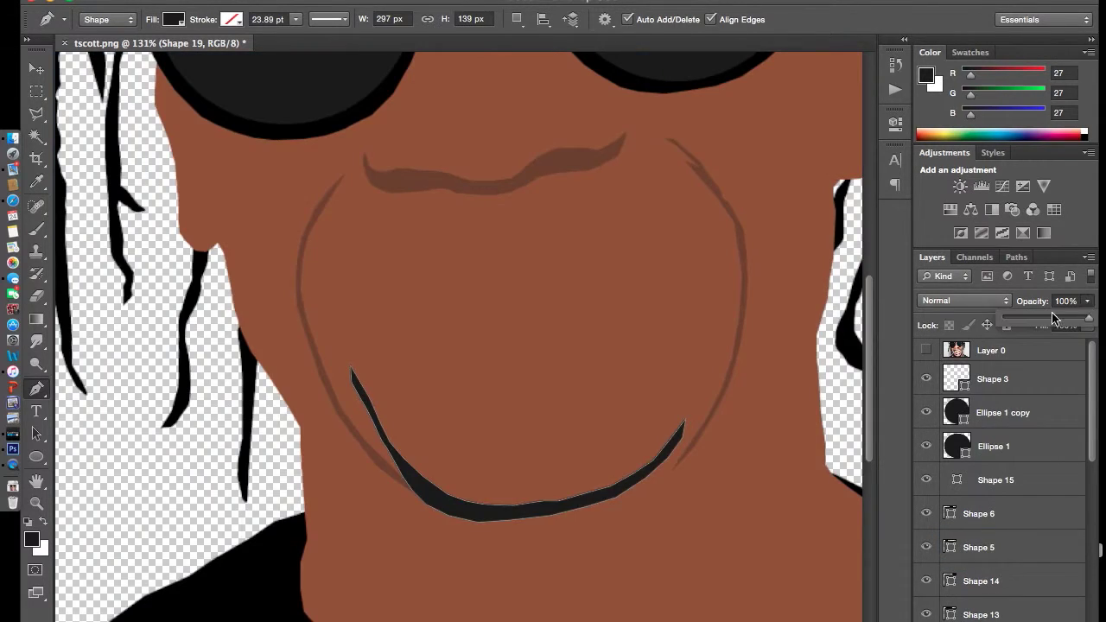
left_click(1052, 318)
left_click(1025, 380)
left_click(1005, 356)
left_click(926, 350)
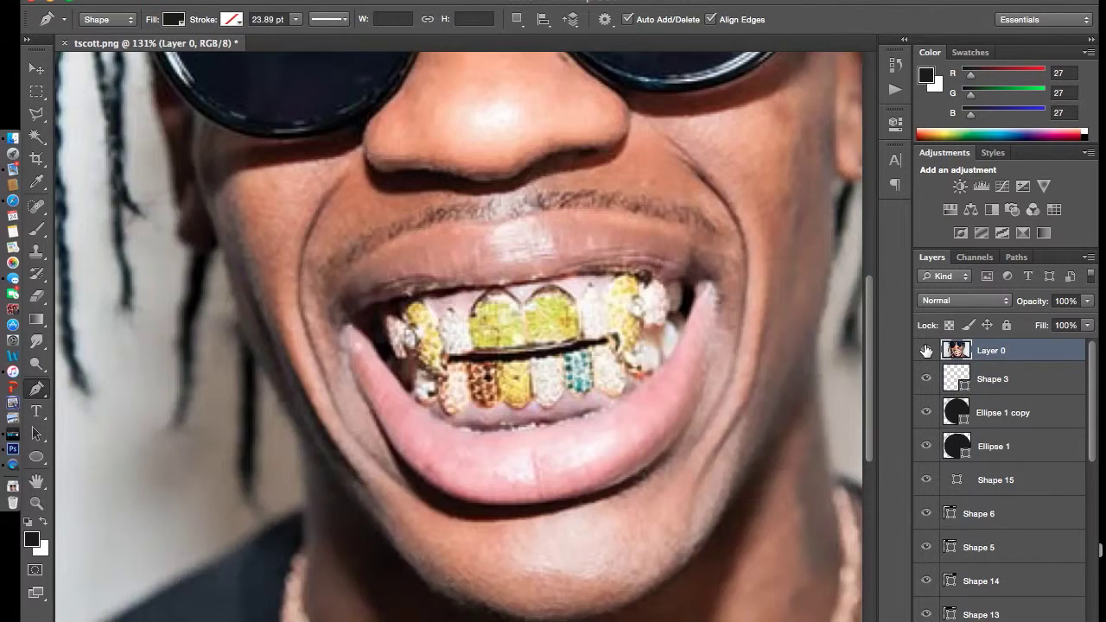
left_click(926, 350)
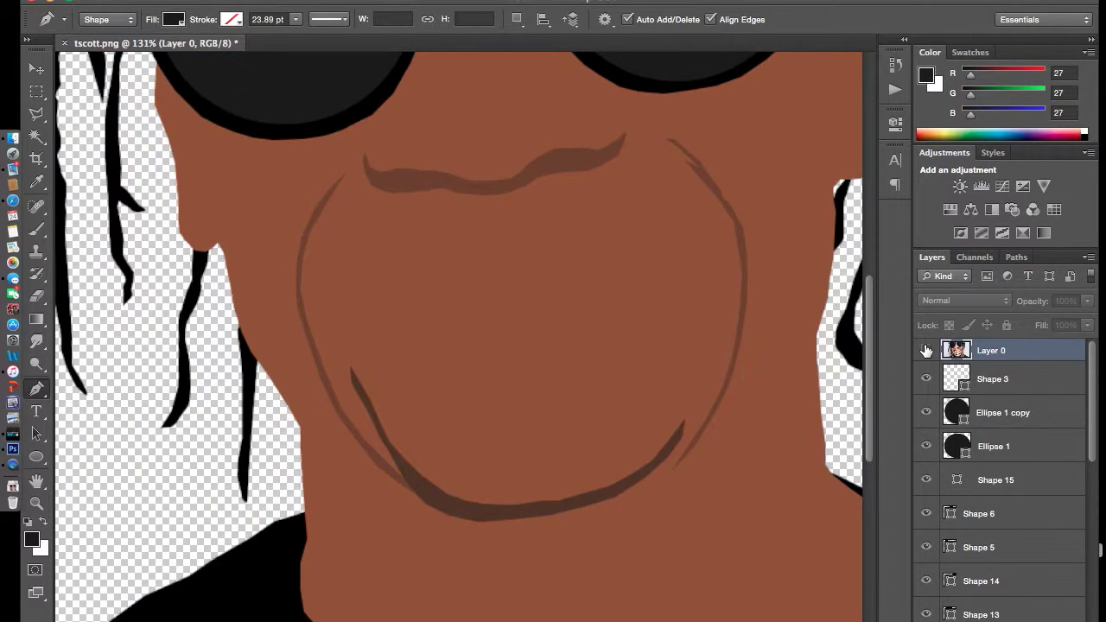
left_click(926, 350)
Select the Shape 4 layer to work above it.
scroll(950, 388, "down", 1)
scroll(563, 366, "down", 5)
scroll(563, 365, "up", 5)
scroll(644, 380, "right", 1)
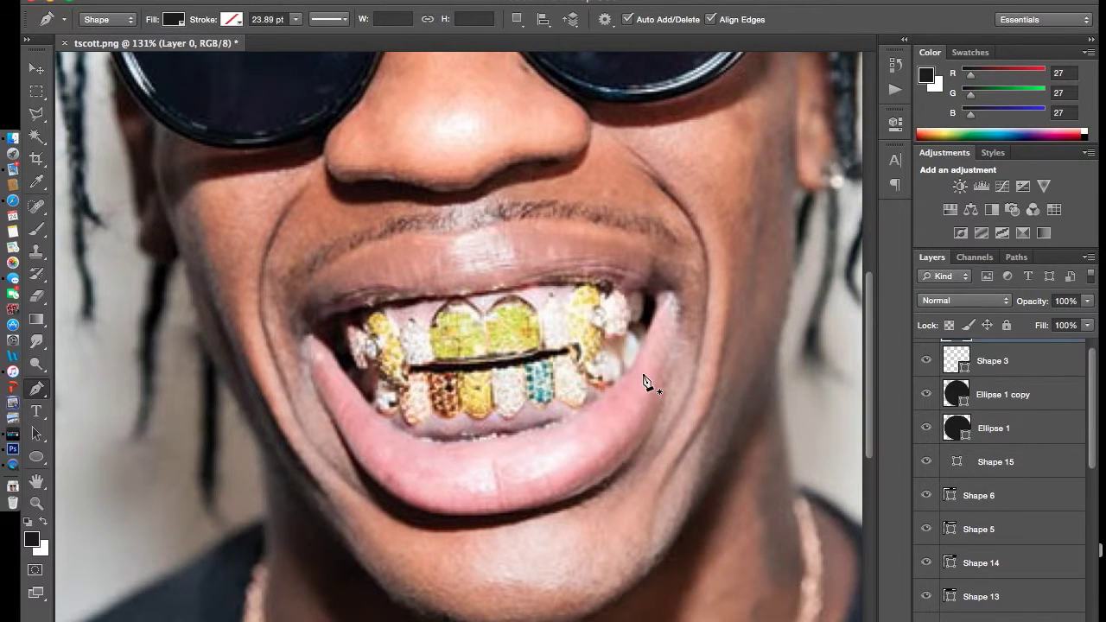
scroll(1004, 506, "down", 5)
left_click(1031, 423)
On a new layer, trace the face outline from the right temple down the right jaw.
key("ctrl+shift+alt+n")
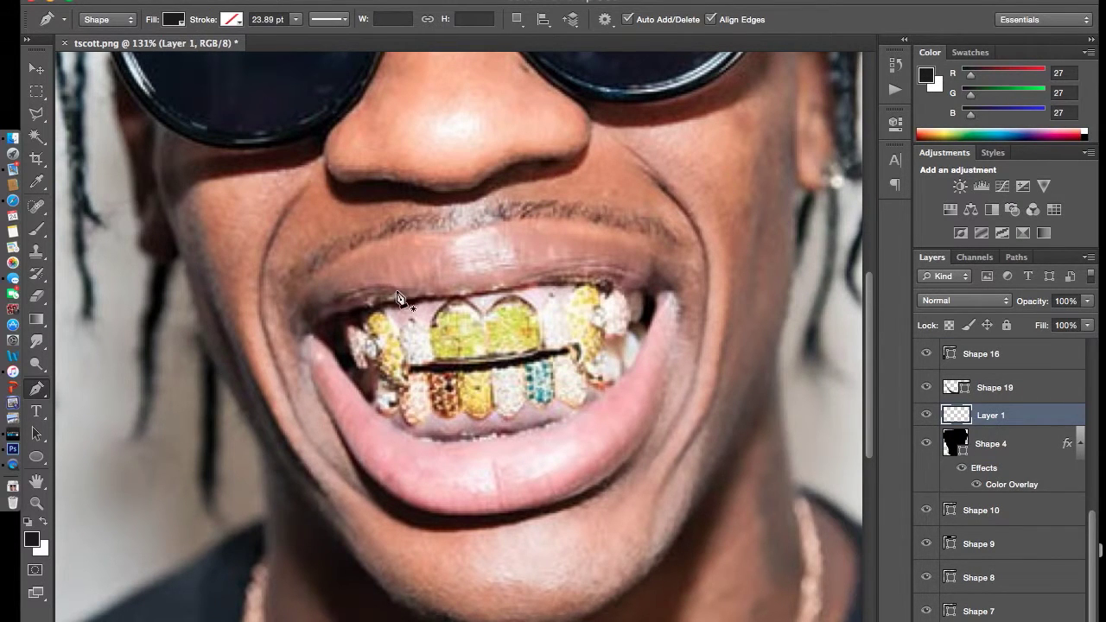
scroll(399, 298, "up", 5)
left_click(815, 177)
left_click(758, 204)
left_click(751, 278)
left_click(736, 361)
left_click(725, 420)
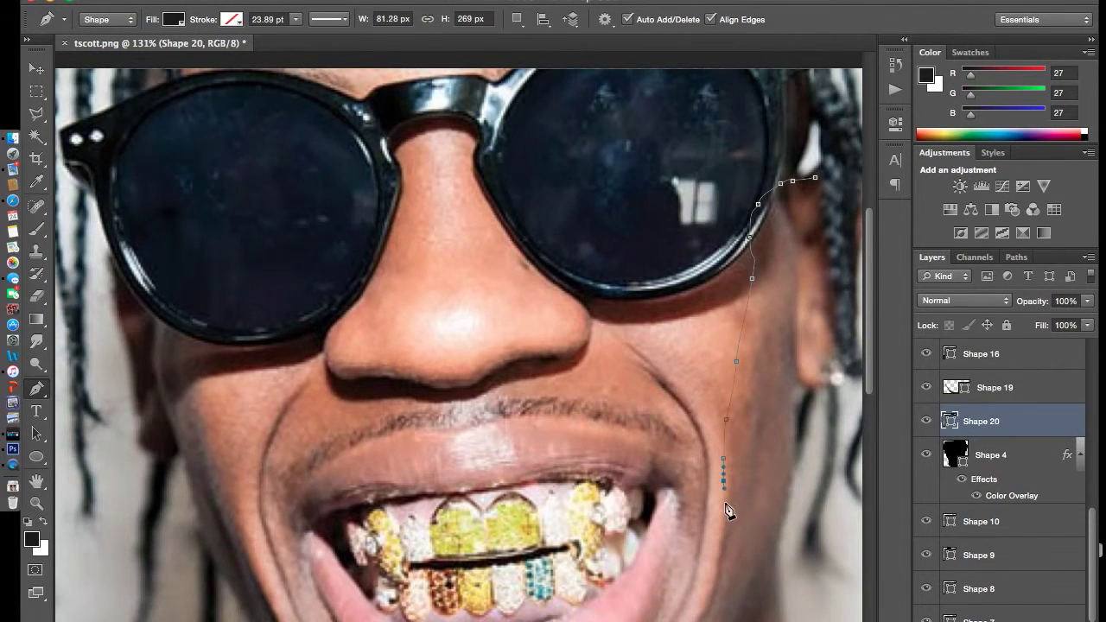
scroll(727, 510, "down", 2)
left_click(696, 516)
left_click_drag(678, 547, 663, 585)
scroll(698, 586, "down", 5)
Curve the outline across the chin, up the left jaw to the glasses, and down the left cheek.
mouse_move(674, 399)
left_mouse_down()
mouse_move(565, 476)
mouse_move(450, 469)
mouse_move(398, 444)
mouse_move(279, 279)
mouse_move(237, 178)
left_mouse_up()
scroll(236, 178, "up", 5)
left_click_drag(237, 401, 210, 300)
left_click_drag(211, 299, 173, 202)
mouse_move(174, 202)
left_mouse_down()
mouse_move(111, 126)
mouse_move(131, 234)
left_mouse_up()
left_click(150, 320)
left_click(188, 332)
left_click(203, 403)
Continue the face outline down the left cheek and left jaw.
scroll(203, 406, "up", 1)
left_click(216, 458)
left_click(236, 489)
left_click(251, 530)
left_click(263, 556)
left_click(268, 581)
scroll(272, 587, "down", 7)
left_click(304, 304)
left_click(304, 350)
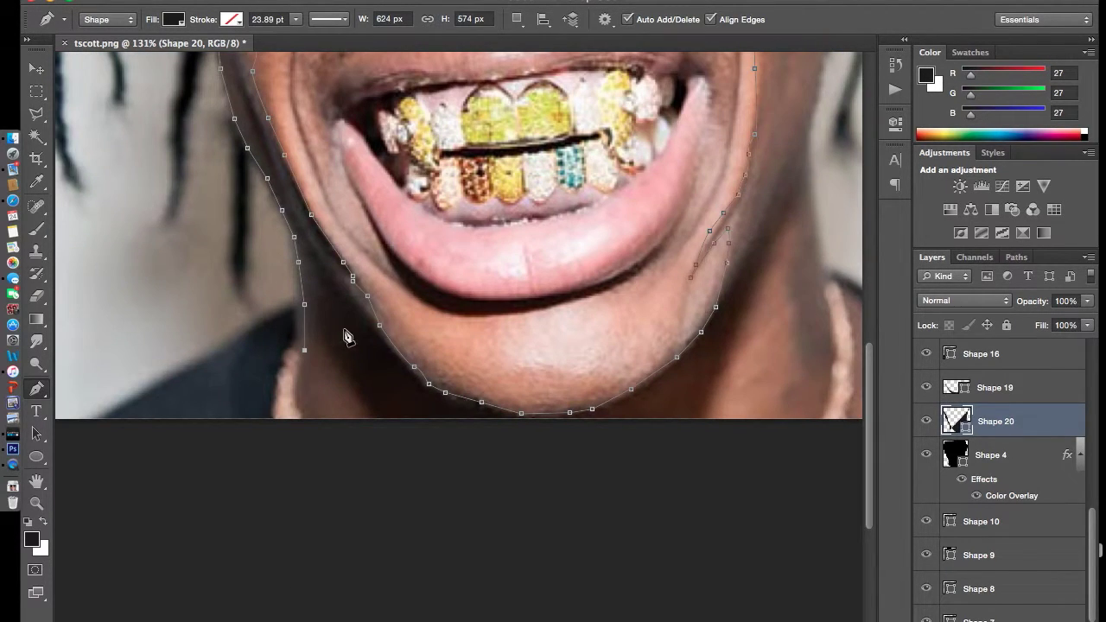
Carry the outline below the chin, up the right jaw, and along the neck edge.
left_click(338, 363)
left_click(372, 411)
left_click(437, 441)
left_click(646, 452)
left_click(714, 397)
left_click(749, 301)
left_click(784, 280)
left_click(801, 331)
left_click(811, 368)
left_click(828, 333)
left_click(824, 305)
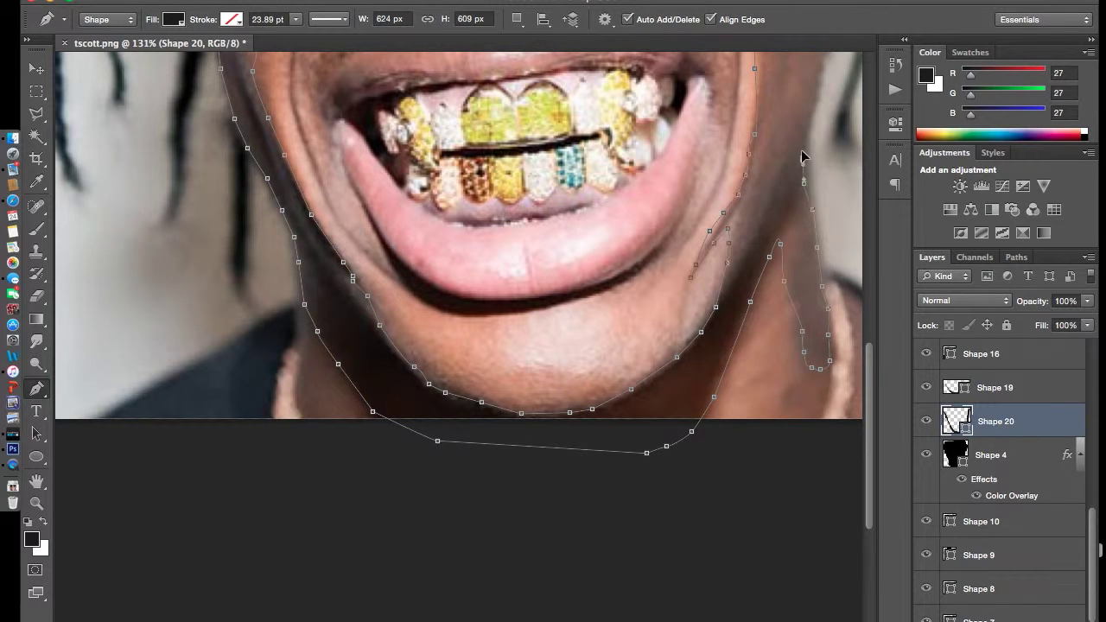
Close the face-and-neck outline as Shape 20 and hide the photo to check it.
scroll(804, 141, "up", 5)
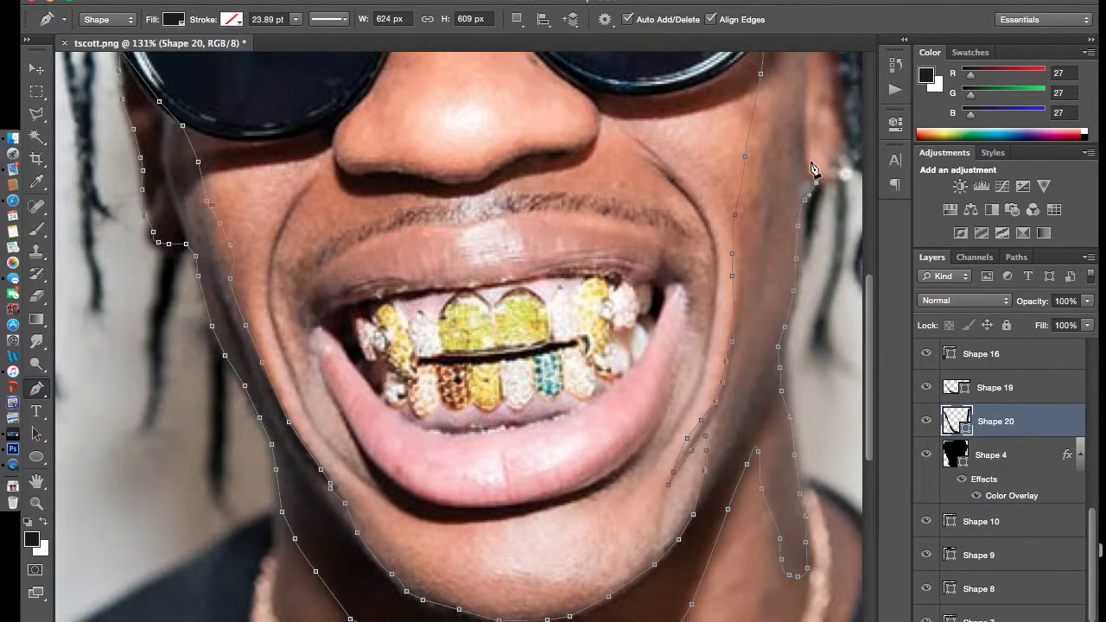
scroll(807, 108, "up", 9)
left_click(810, 388)
scroll(1002, 414, "up", 3)
left_click(925, 350)
scroll(824, 443, "down", 15)
scroll(825, 442, "up", 10)
Set the face shape's opacity to 5%, show the photo again, and reset colours to default.
left_click_drag(1087, 301, 1008, 324)
left_click(993, 350)
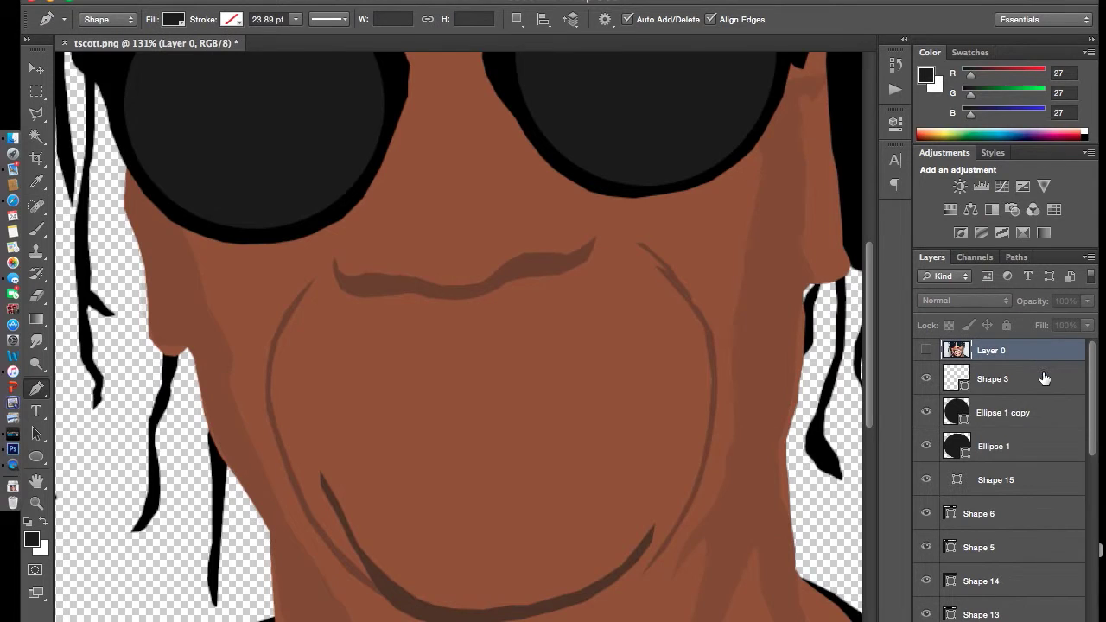
scroll(723, 389, "down", 5)
scroll(723, 390, "up", 6)
scroll(723, 389, "down", 1)
double_click(925, 350)
left_click(925, 349)
left_click(27, 521)
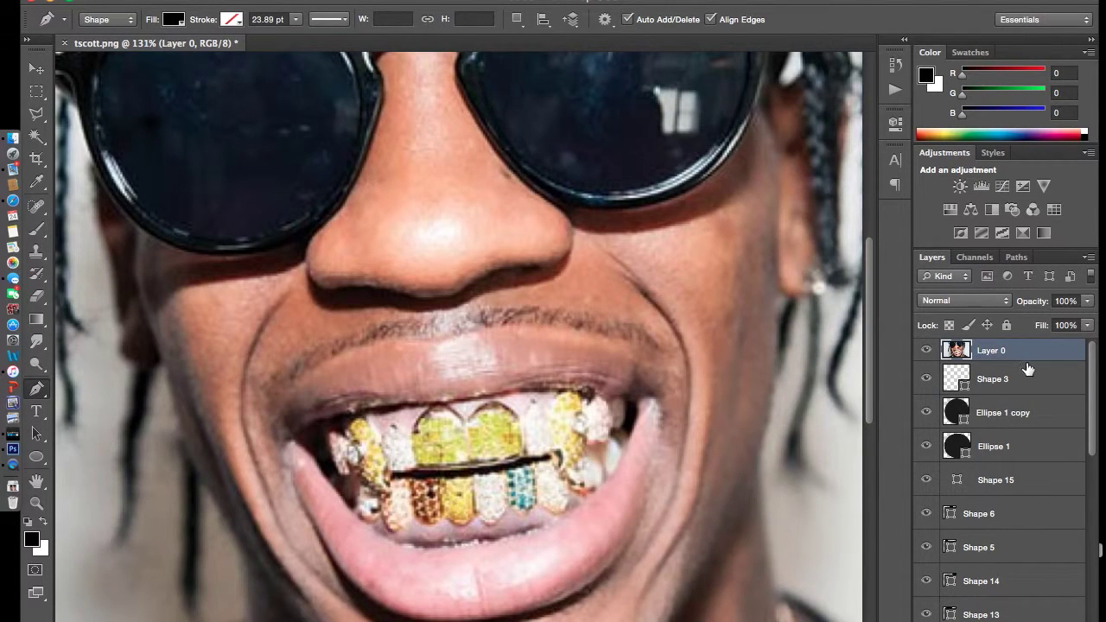
On a new layer, trace the crease above the upper lip leftward around the left mouth corner.
key("ctrl+shift+alt+n")
left_click(538, 307)
left_click(486, 308)
left_click(421, 316)
left_click(406, 317)
left_click(345, 333)
left_click(315, 345)
left_click(270, 374)
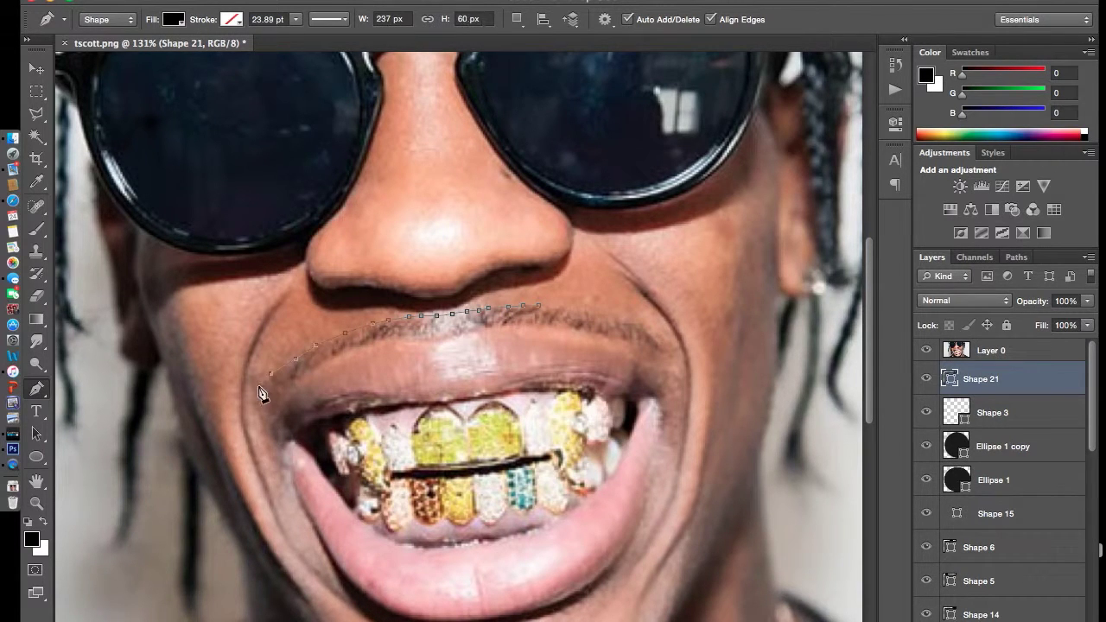
Extend the crease down the left cheek and curve it up at the right mouth corner.
scroll(266, 399, "right", 3)
scroll(112, 410, "right", 3)
left_click(160, 403)
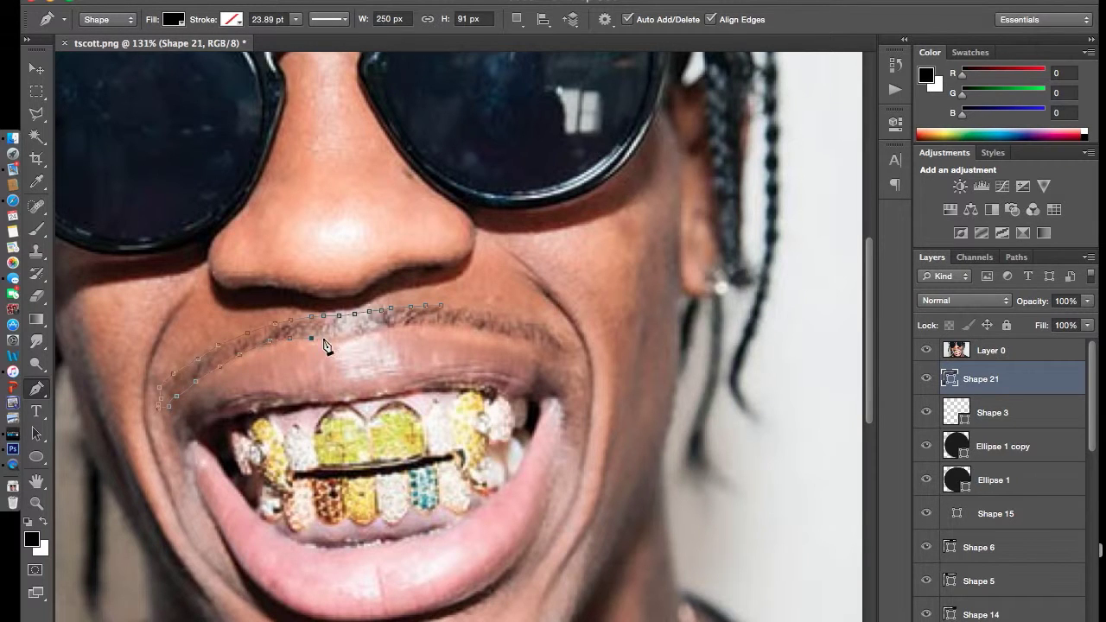
mouse_move(539, 344)
left_mouse_down()
mouse_move(555, 348)
mouse_move(525, 323)
left_mouse_up()
right_click(566, 349)
key("Escape")
left_click(565, 350)
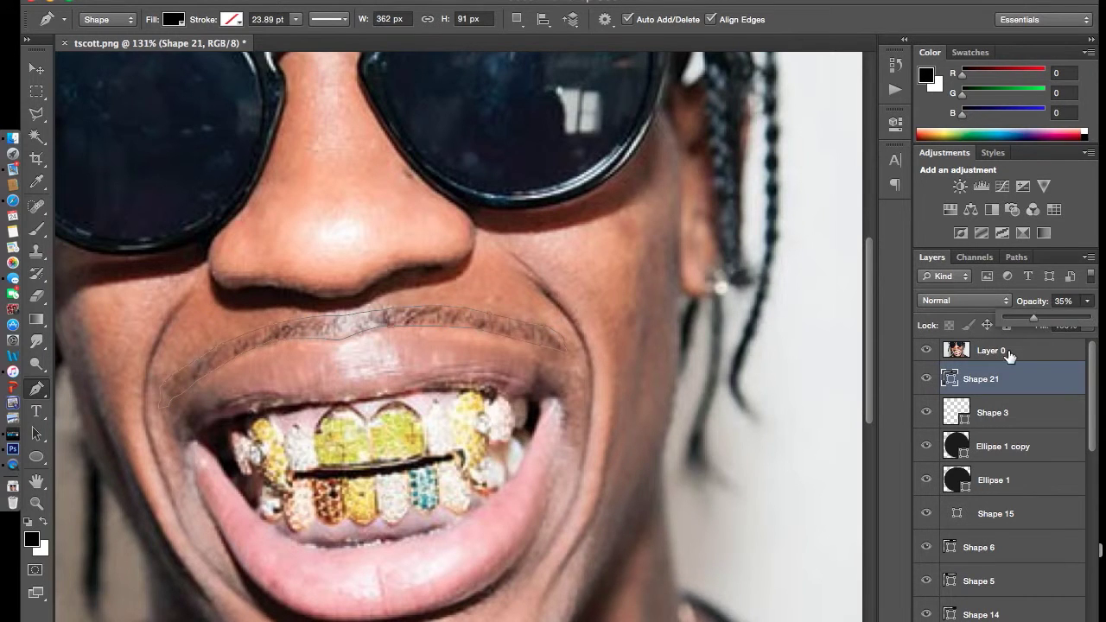
Toggle the Layer 0 photo off and on to compare the crease with the artwork.
left_click(955, 350)
left_click(926, 350)
left_click(926, 350)
left_click(929, 352)
scroll(424, 387, "down", 5)
scroll(423, 387, "left", 3)
left_click(926, 351)
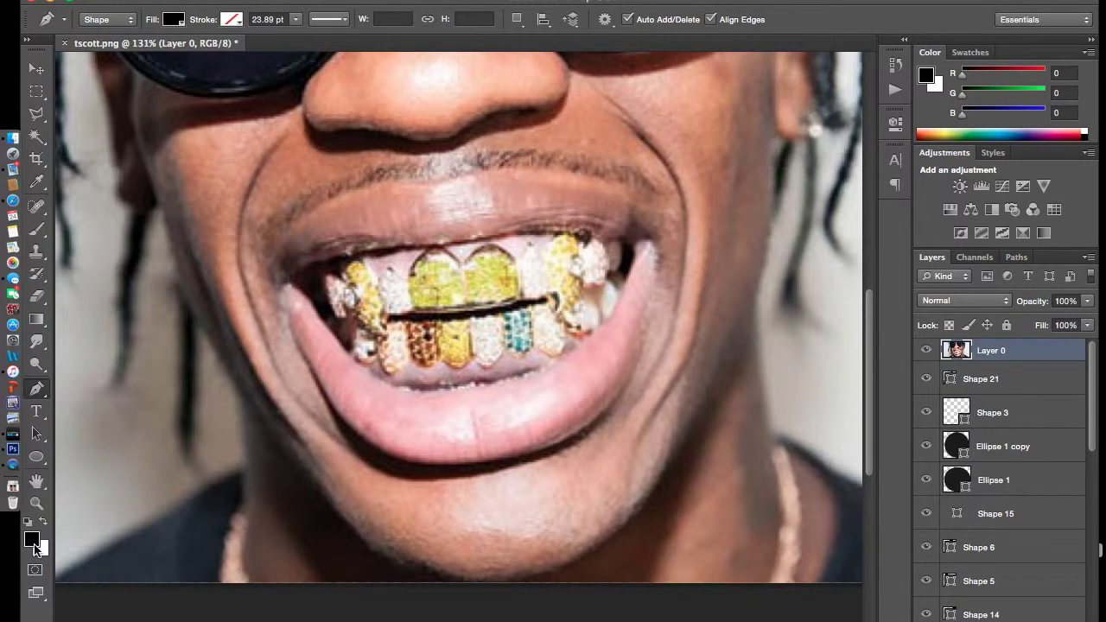
Set the foreground colour to a light tooth tone sampled from the photo.
left_click(32, 539)
mouse_move(650, 251)
left_mouse_down()
mouse_move(612, 416)
mouse_move(581, 427)
left_mouse_up()
left_click(617, 292)
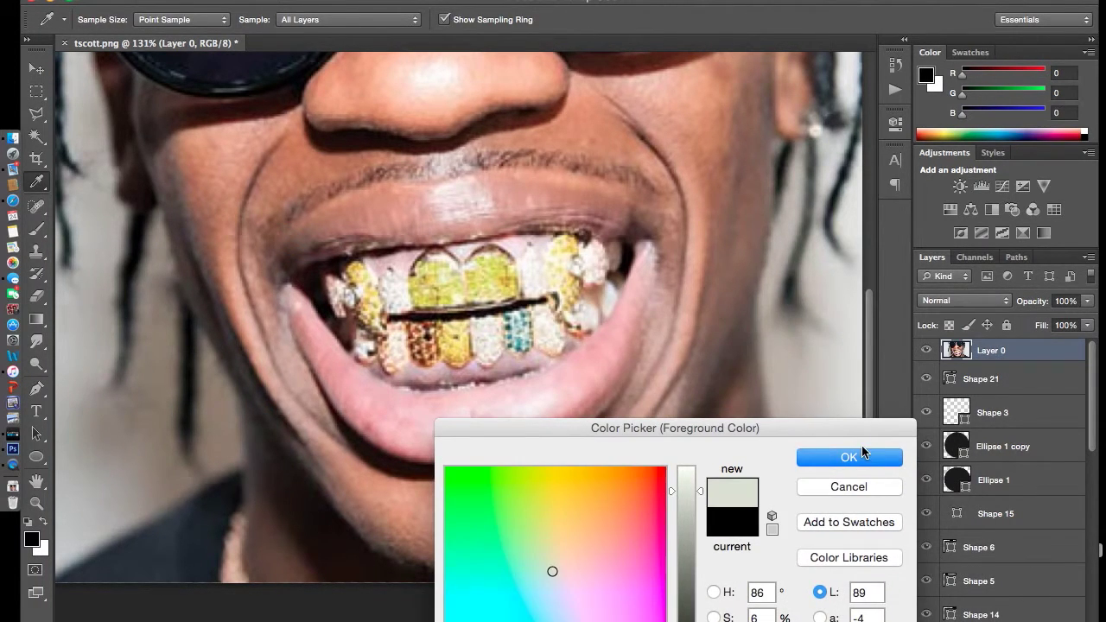
left_click(881, 445)
On a new layer above Shape 21, trace the first right-side tooth shape.
left_click(1024, 382)
key("ctrl+shift+alt+n")
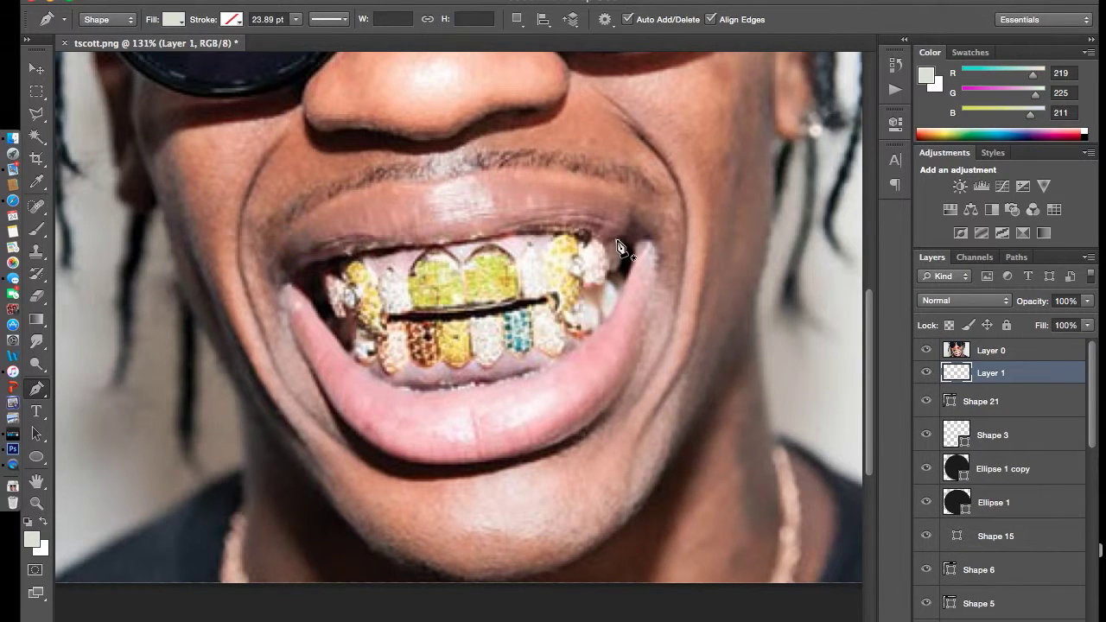
left_click(617, 242)
left_click(580, 259)
left_click(596, 281)
left_click(616, 242)
Trace and close a second tooth shape with a curved lower edge.
left_click(616, 276)
left_click(584, 288)
left_click_drag(578, 313, 596, 328)
left_click(616, 277)
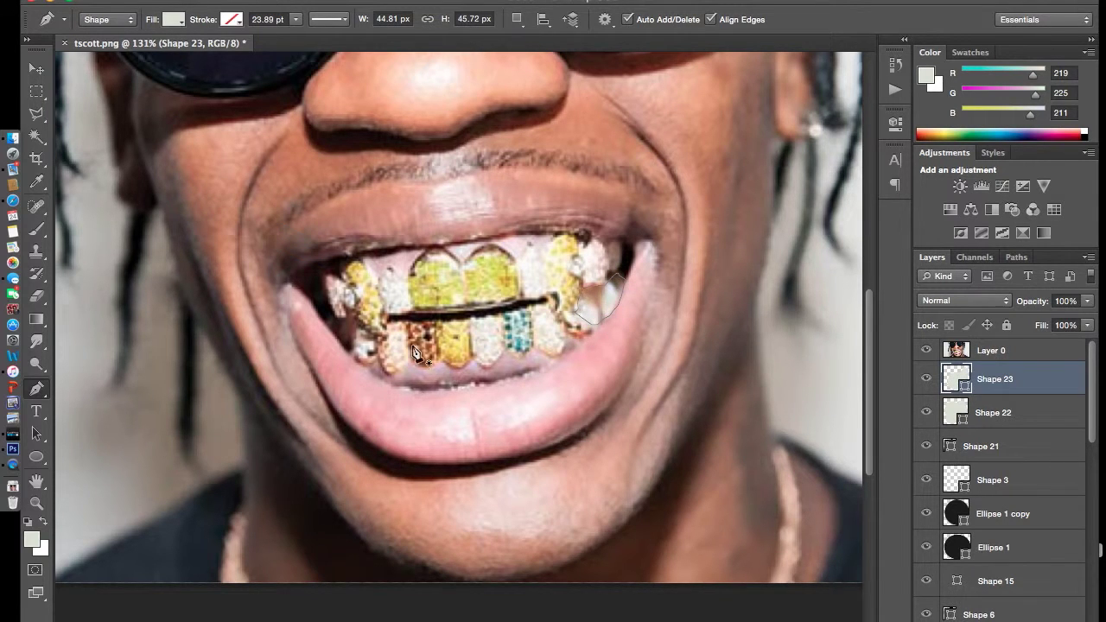
scroll(406, 339, "right", 2)
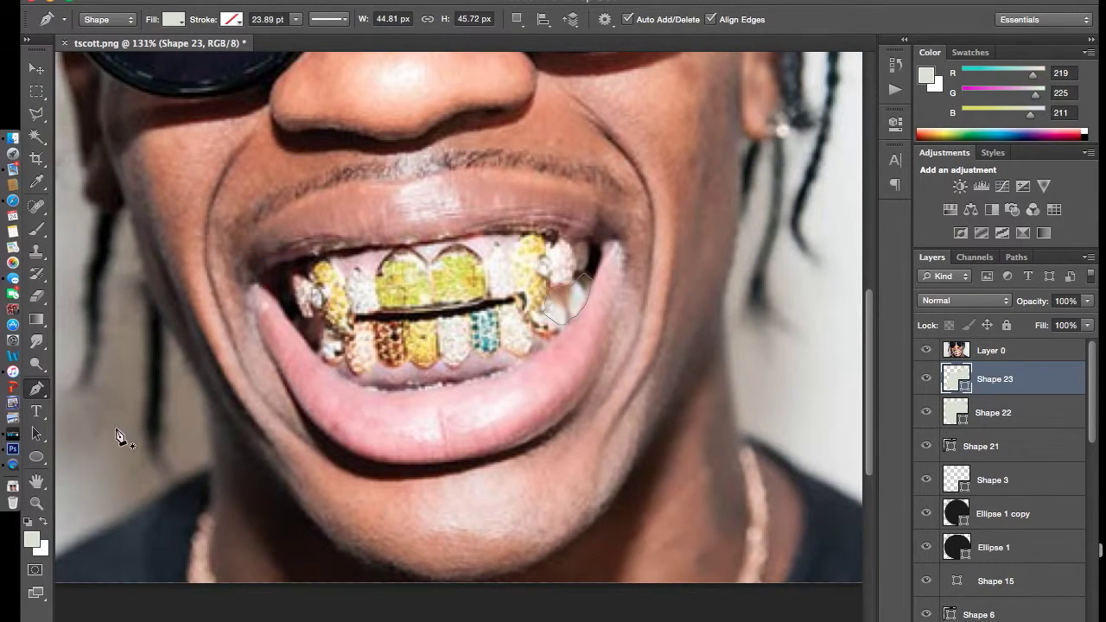
Pick a gold foreground colour and begin tracing the upper grill on a new layer.
left_click(30, 541)
left_click(558, 395)
left_click(846, 338)
key("ctrl+shift+alt+n")
left_click(577, 273)
left_click(561, 246)
left_click(518, 242)
left_click(487, 253)
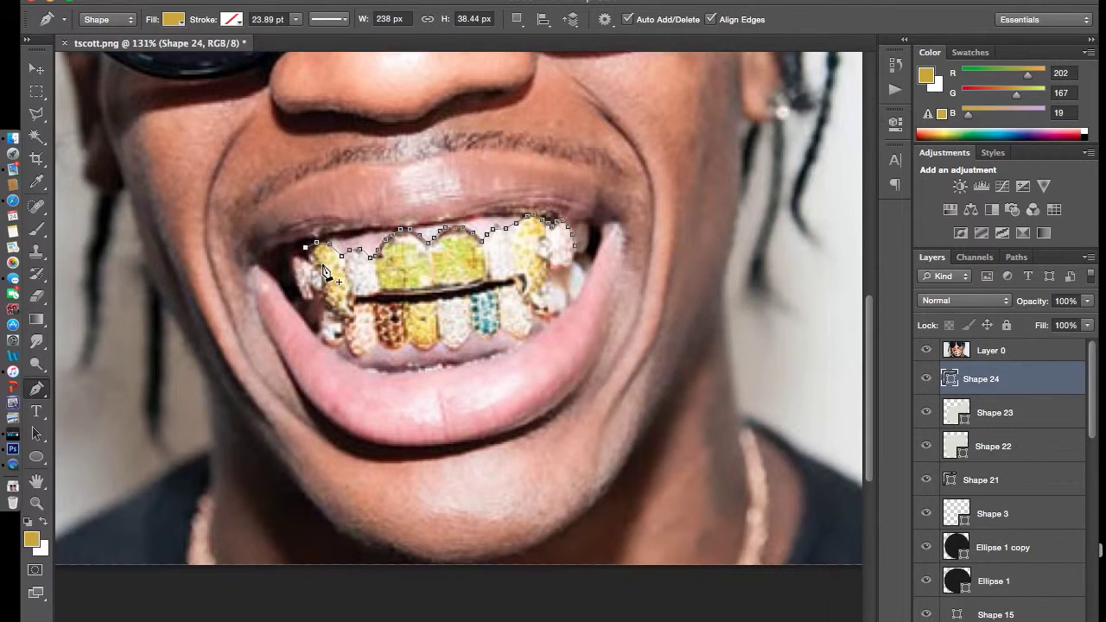
Close the gold Shape 24 path along the upper grill's left and lower edges, then select Shape 23.
left_click_drag(308, 270, 346, 273)
left_click(332, 313)
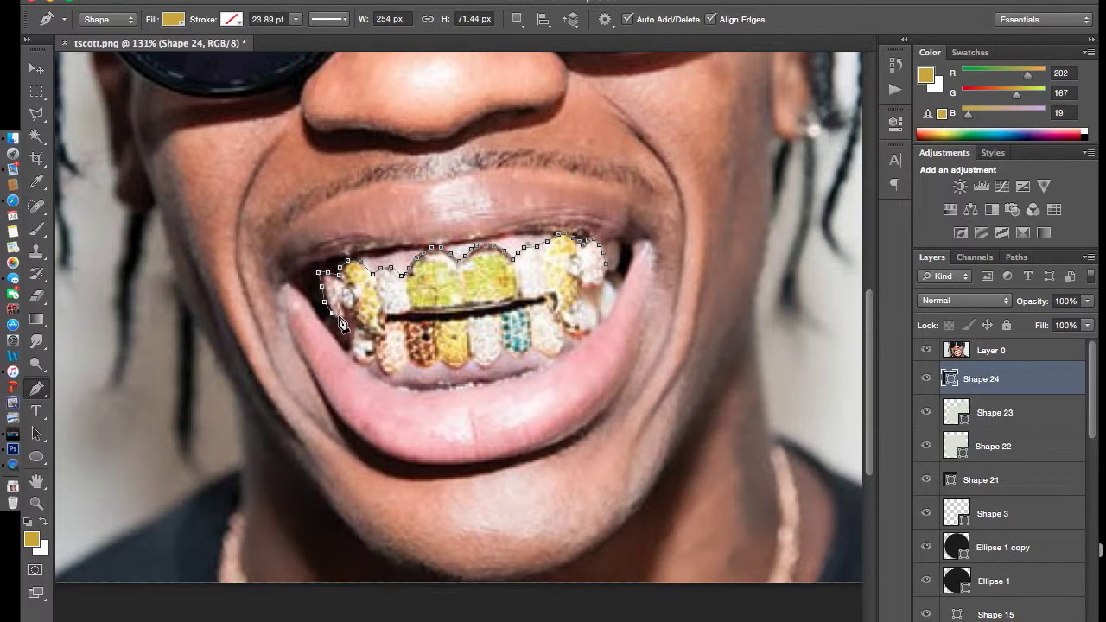
scroll(446, 322, "up", 2)
left_click(380, 362)
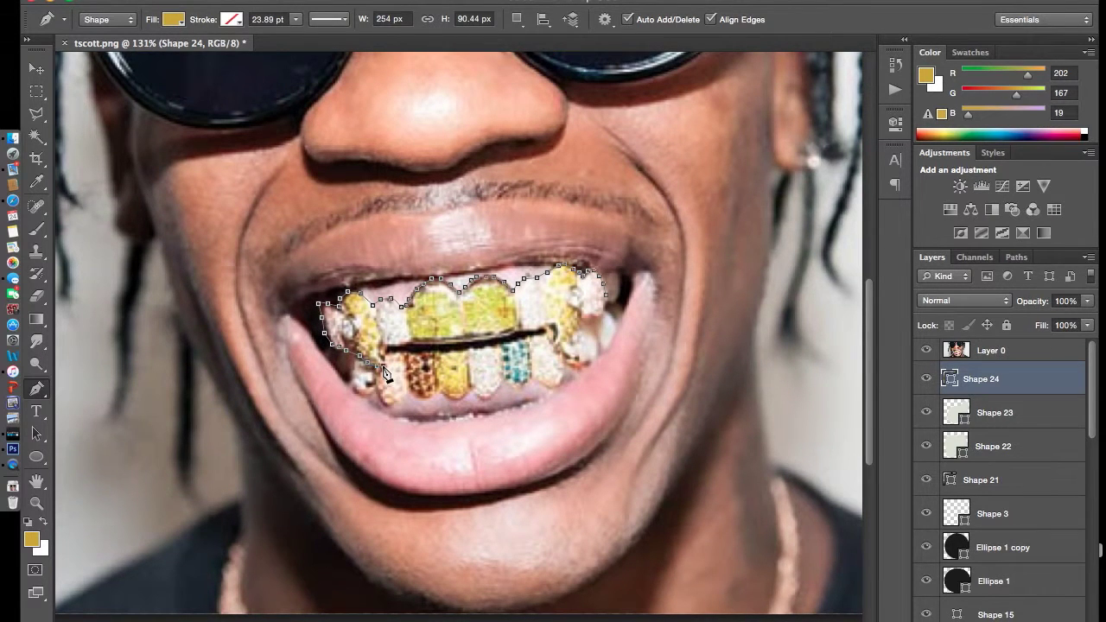
scroll(393, 350, "left", 3)
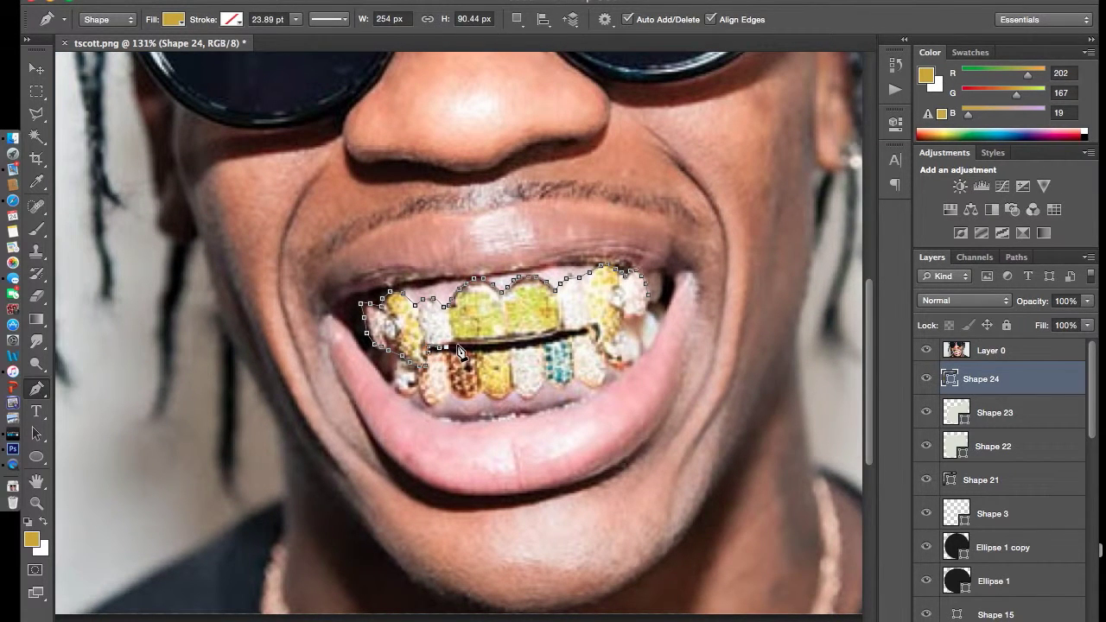
scroll(478, 352, "left", 2)
left_click(559, 341)
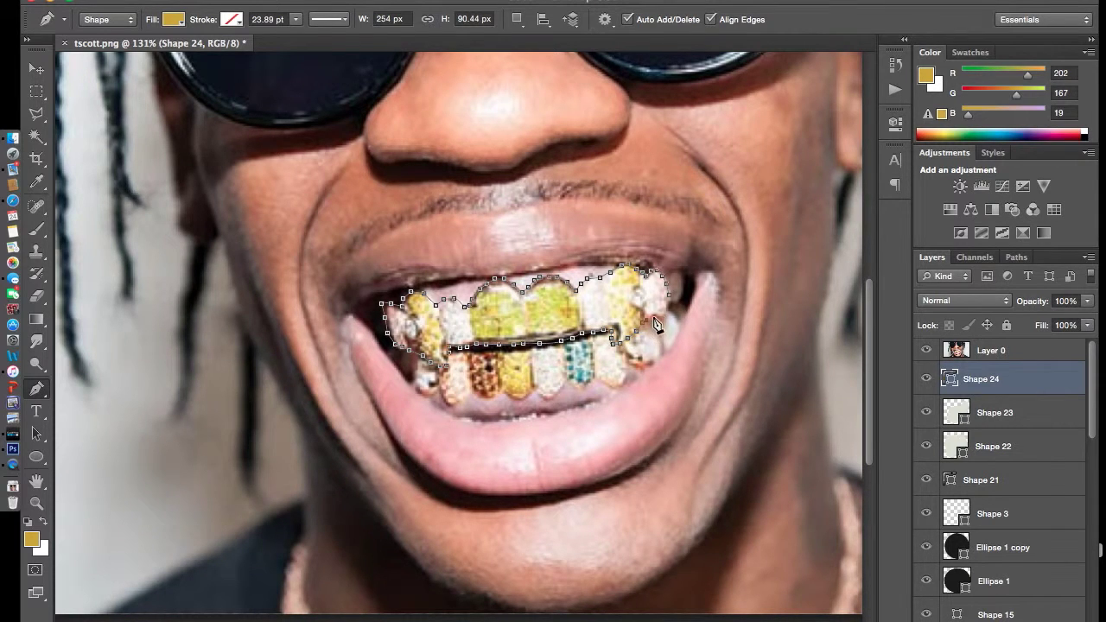
key("Return")
left_click(1020, 418)
On a new layer above Shape 23, trace the gold Shape 25 outline around the lower teeth.
key("ctrl+shift+alt+n")
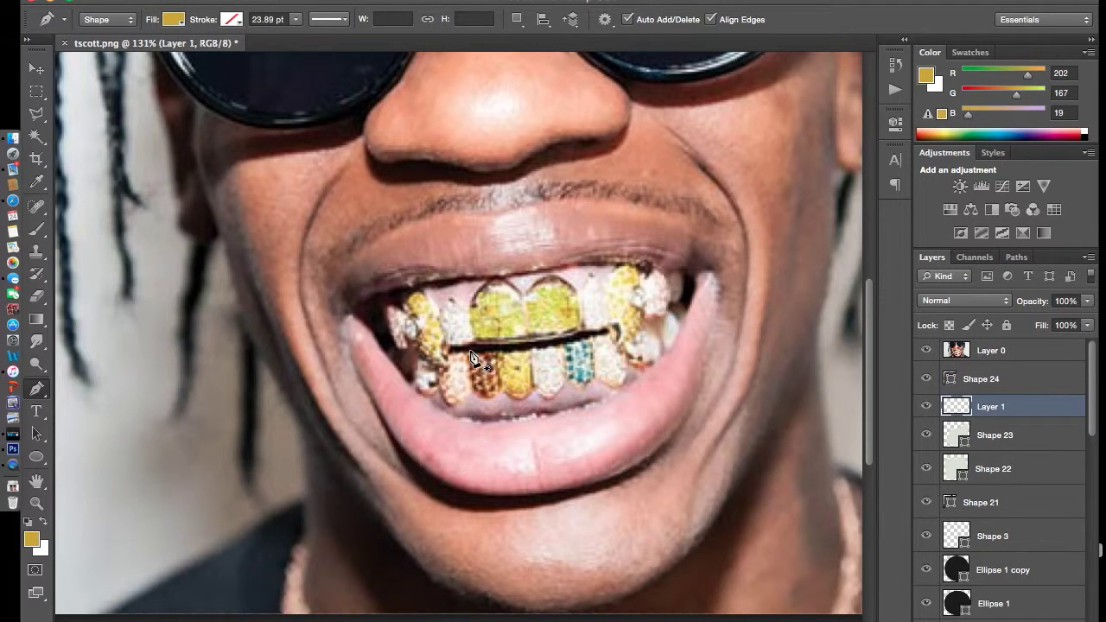
left_click_drag(472, 355, 618, 345)
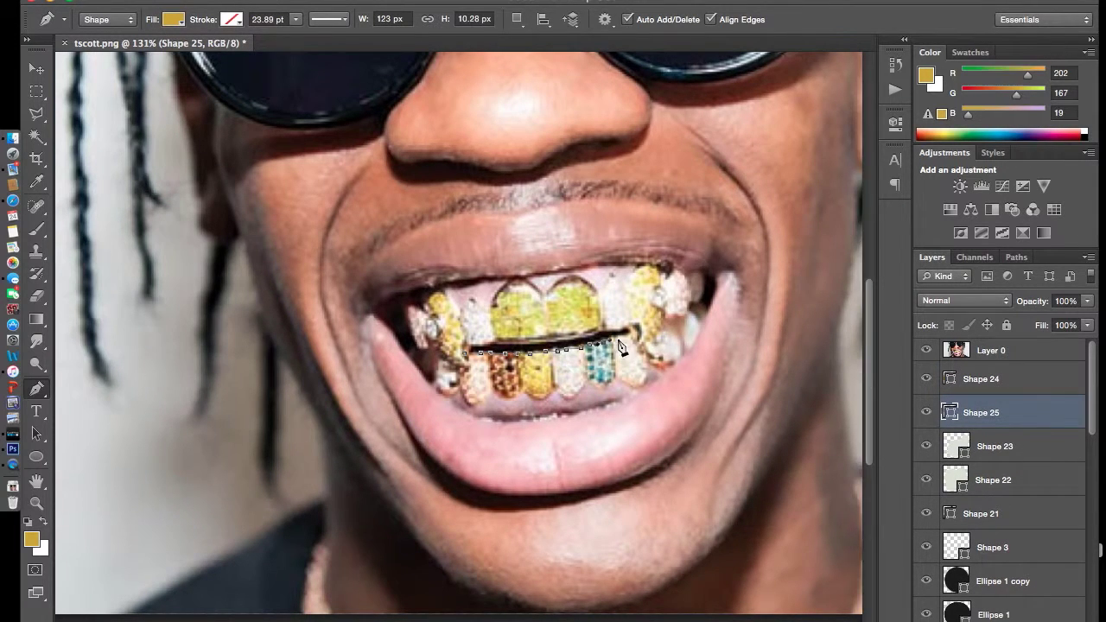
left_click(675, 335)
left_click(677, 373)
left_click(657, 390)
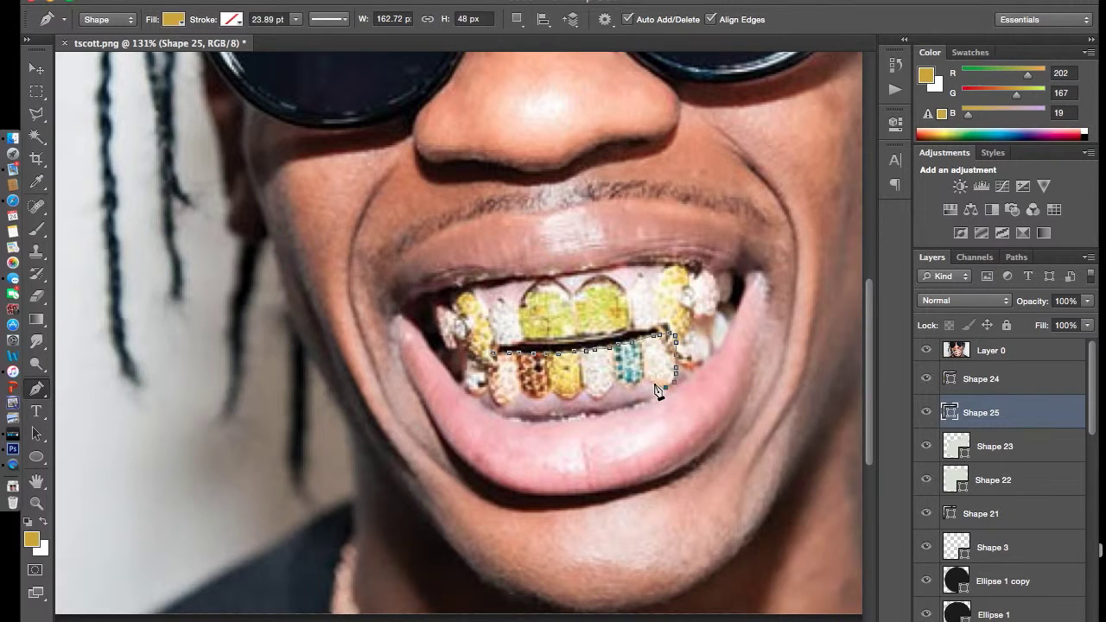
left_click(592, 399)
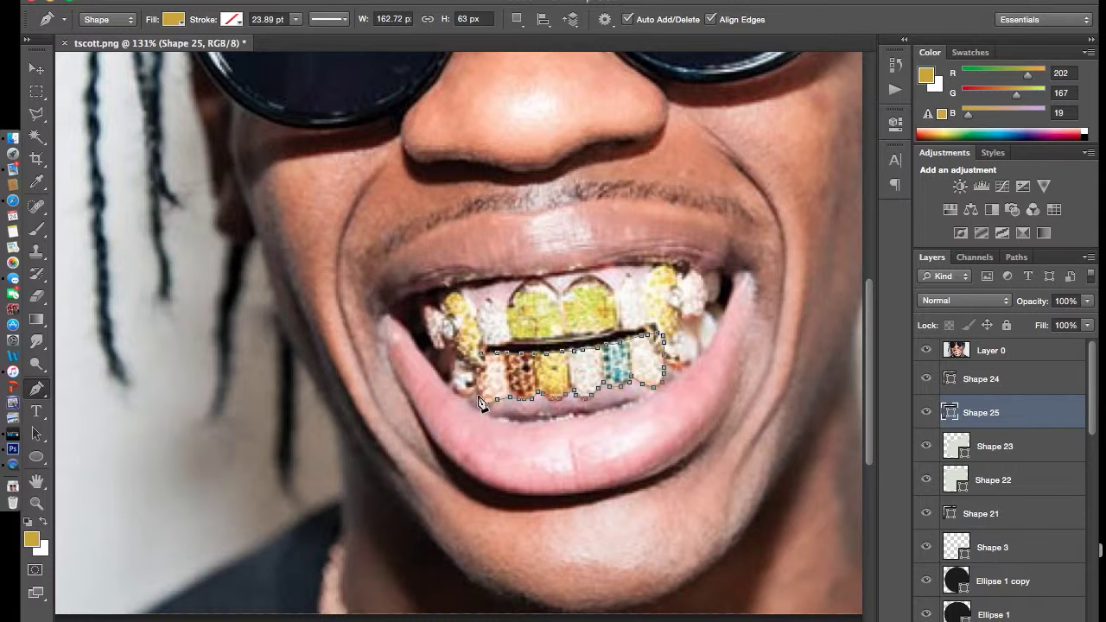
left_click(451, 355)
Hide and re-show the photo to check the gold shape, then begin Shape 26 on an upper-right tooth.
left_click(926, 350)
left_click(926, 350)
left_click(658, 285)
left_click(648, 297)
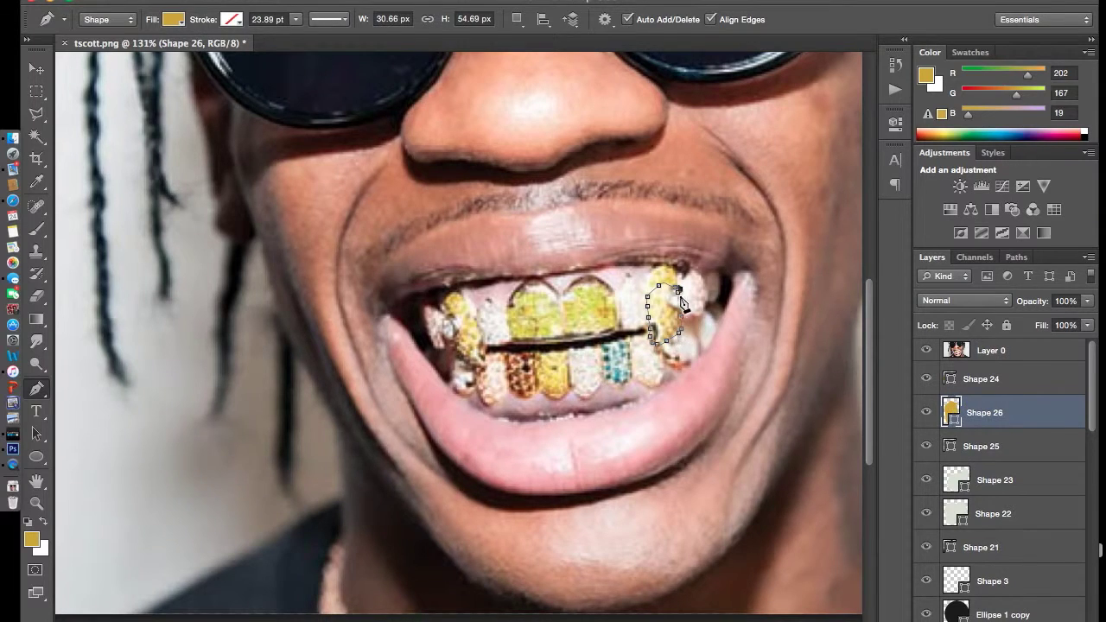